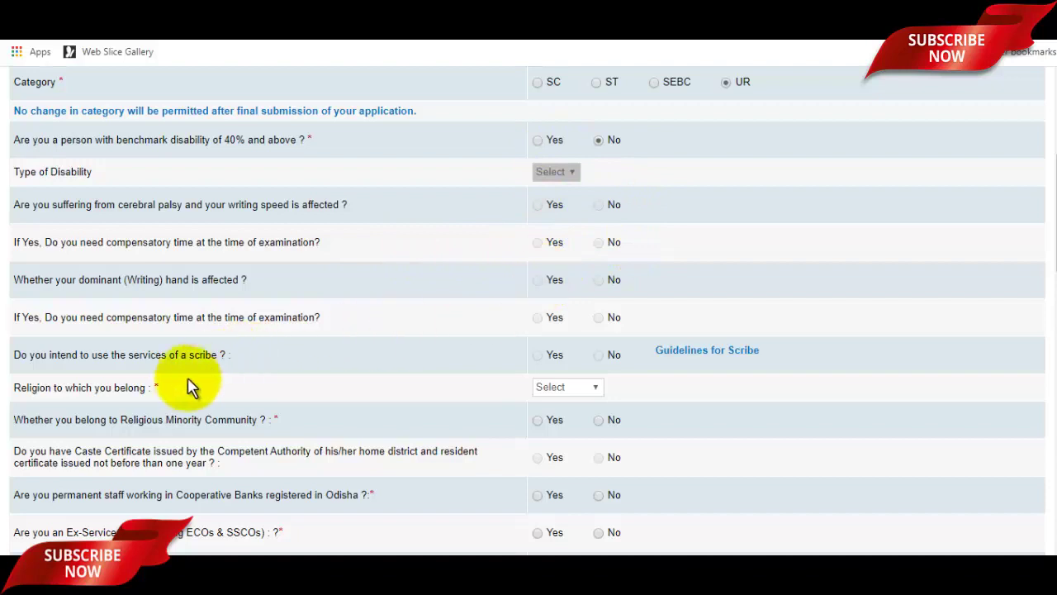
Set the religion to Muslim and answer No to belonging to a religious minority community.
click(585, 389)
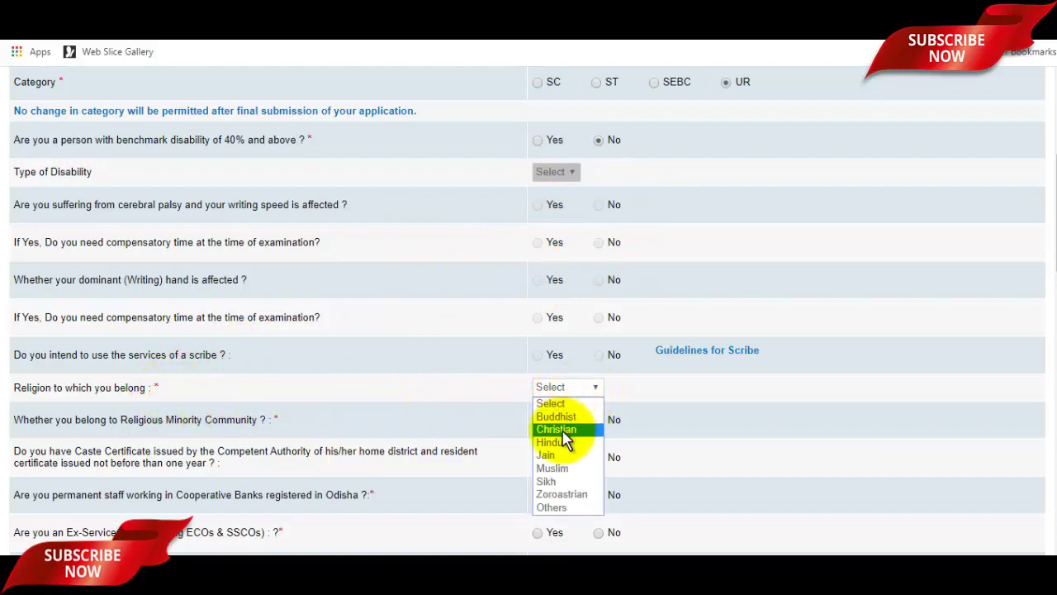
click(564, 468)
scroll(586, 429, down, 2)
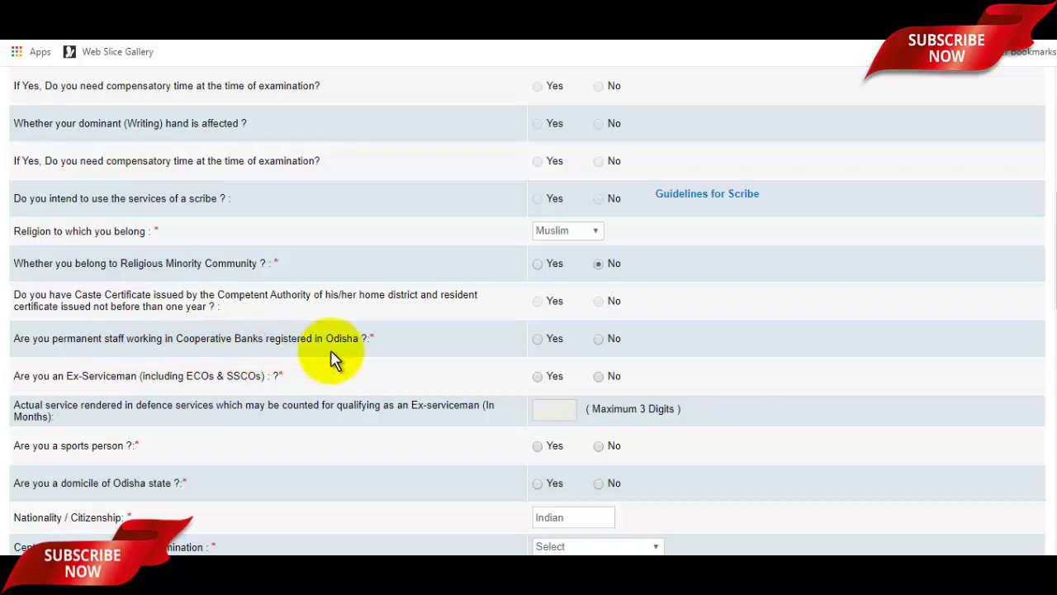
Answer No for cooperative bank staff, ex-serviceman and sports person, and Yes for domicile of Odisha state.
click(602, 340)
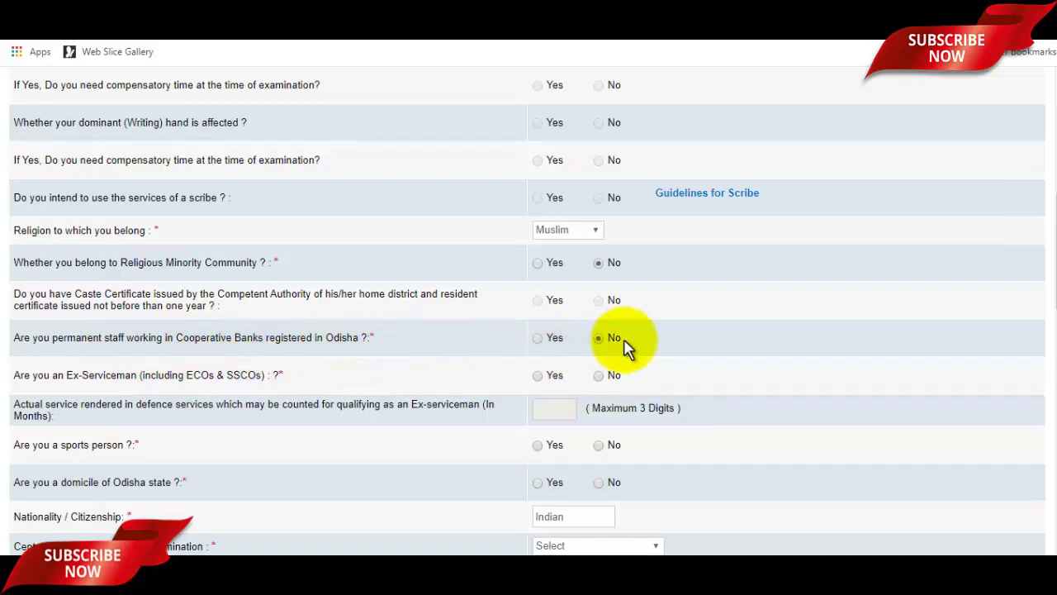
scroll(608, 339, down, 1)
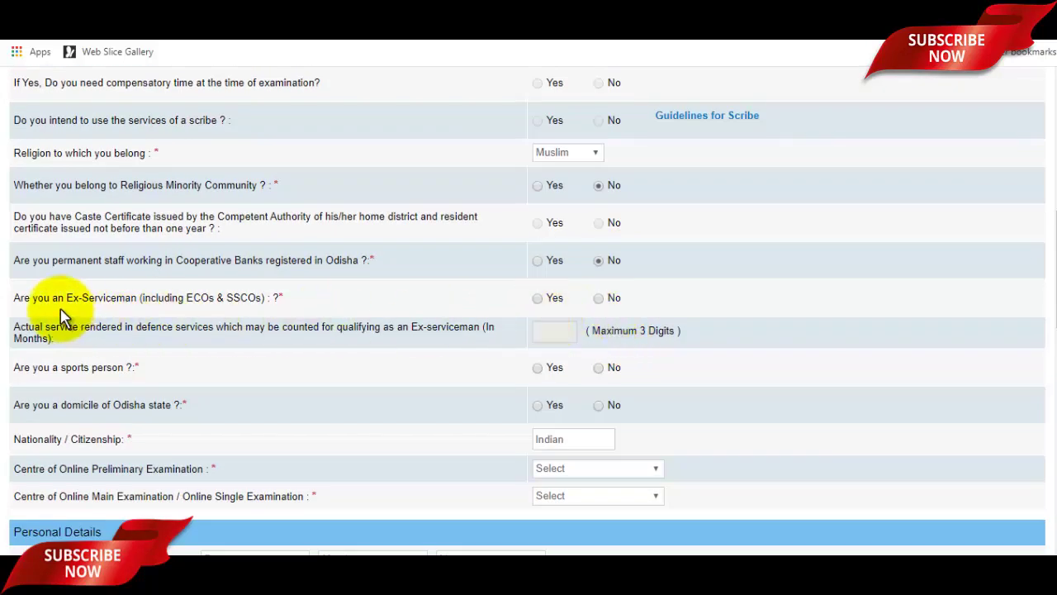
click(600, 299)
scroll(597, 326, down, 1)
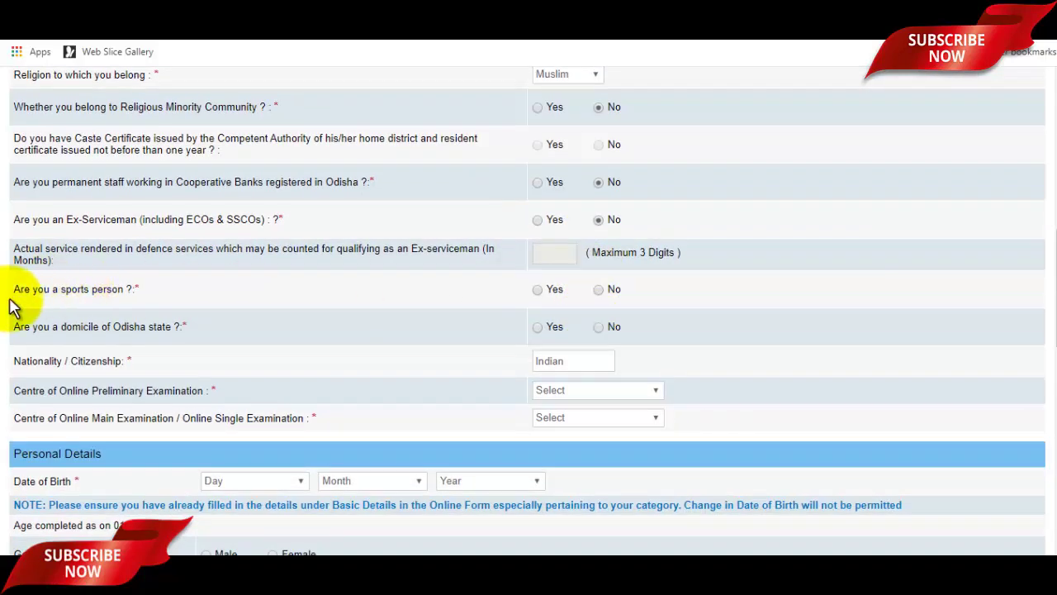
click(600, 290)
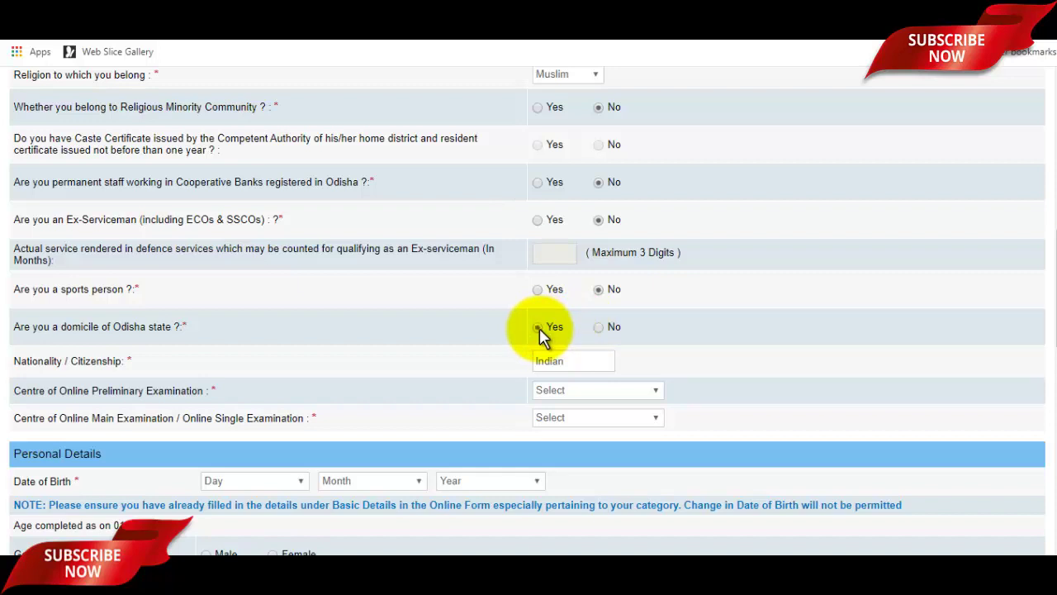
click(538, 327)
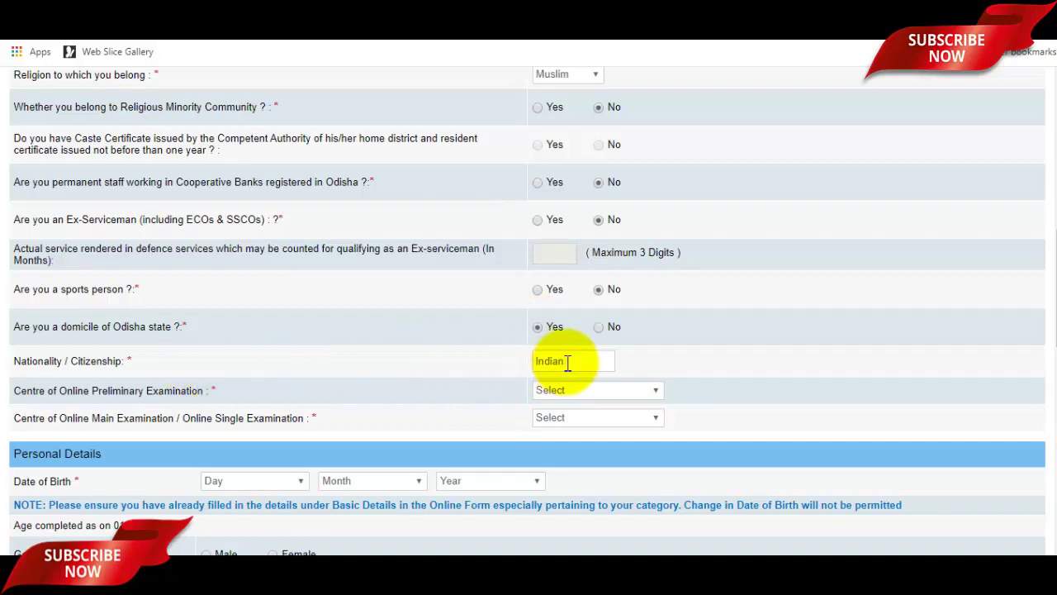
Choose CUTTACK as the preliminary examination centre and Kolkata as the main or single examination centre.
scroll(388, 347, down, 1)
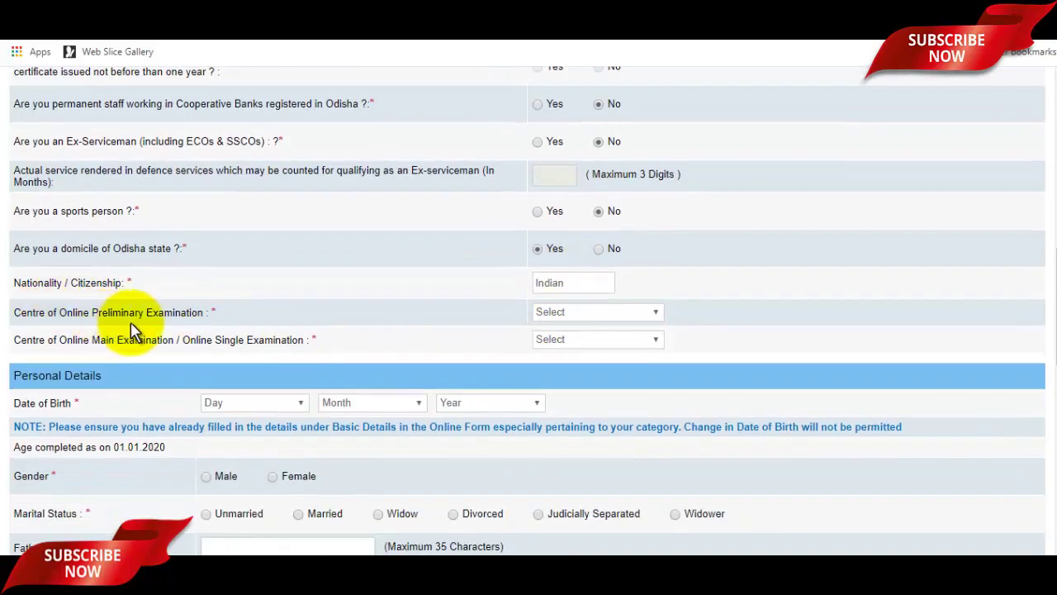
click(570, 314)
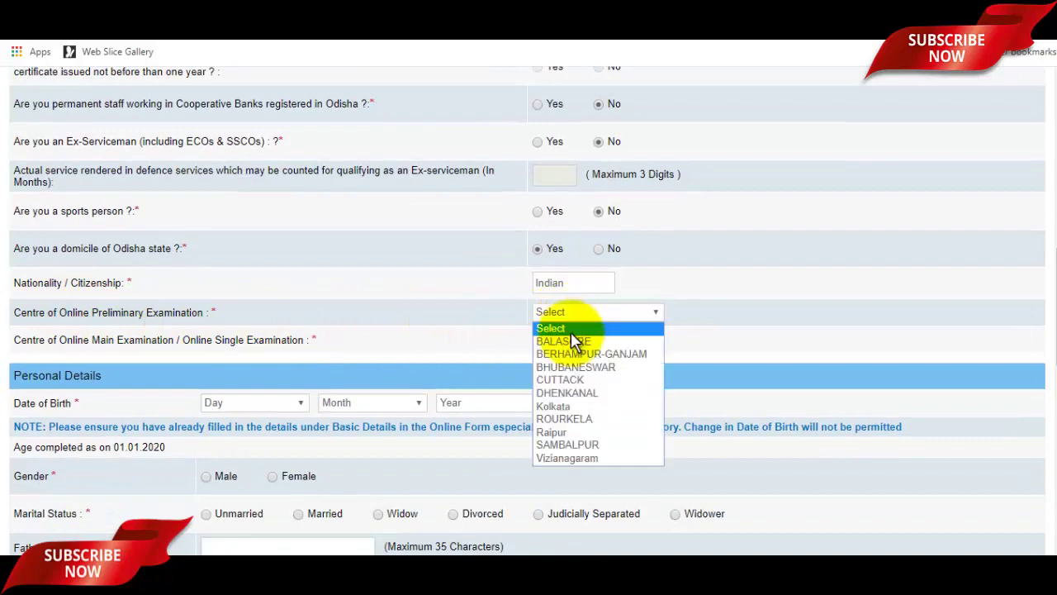
click(578, 382)
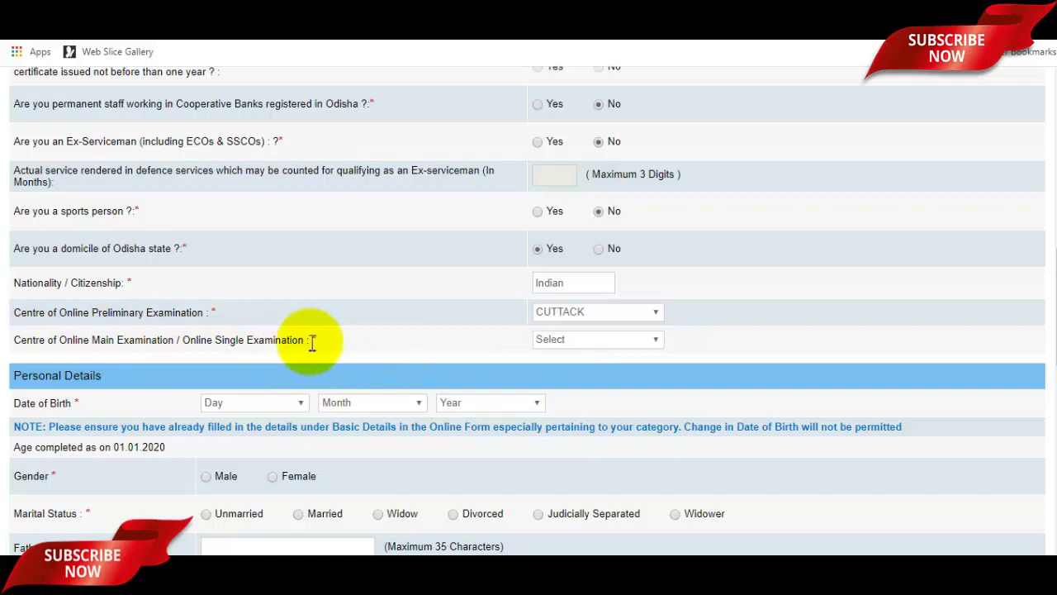
click(628, 348)
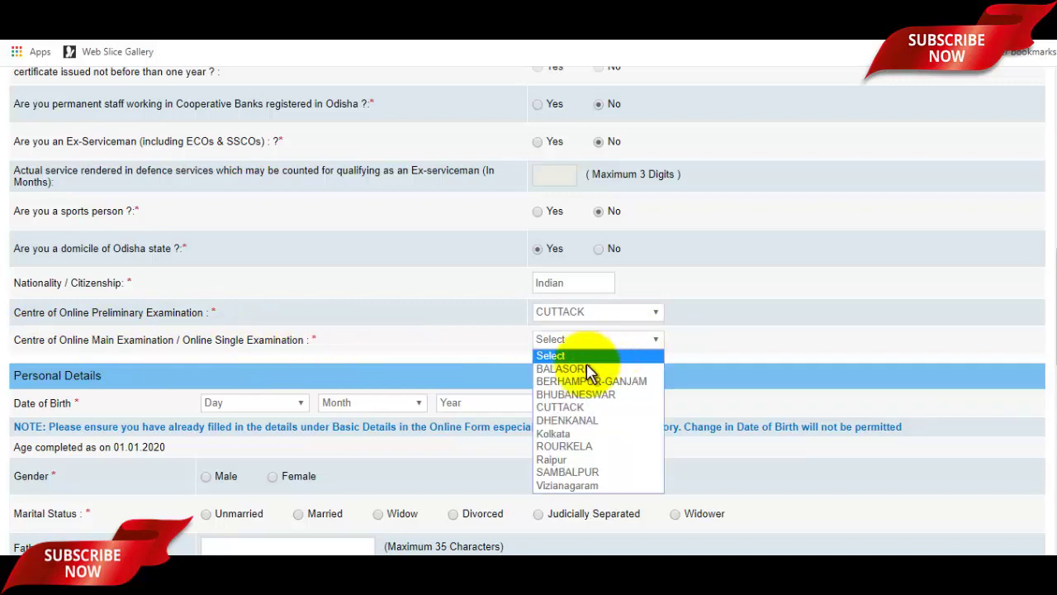
click(584, 431)
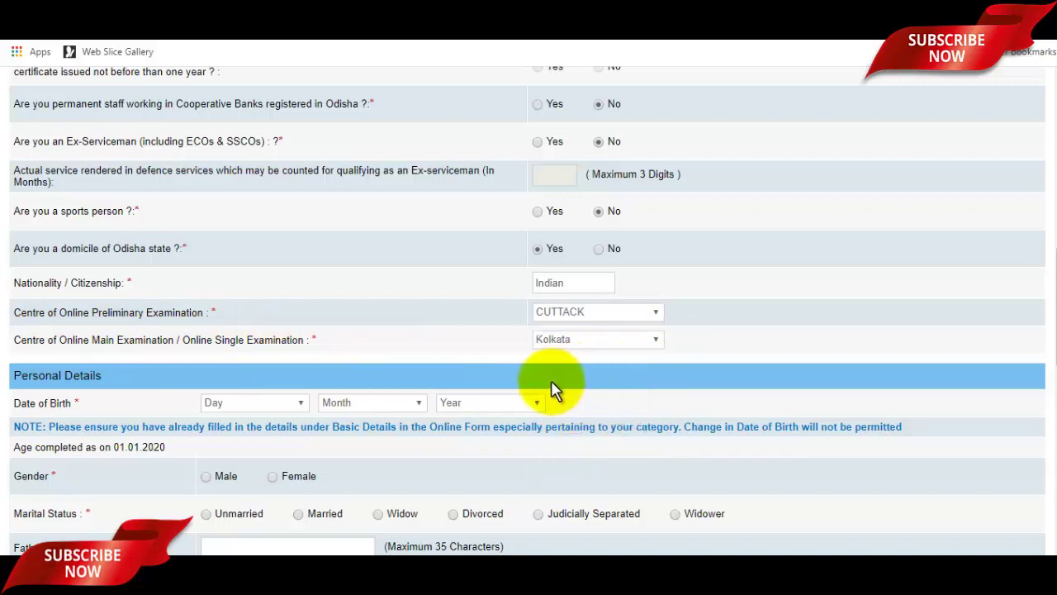
Enter the applicant's date of birth by choosing the day, month and year in the personal details.
scroll(493, 363, down, 3)
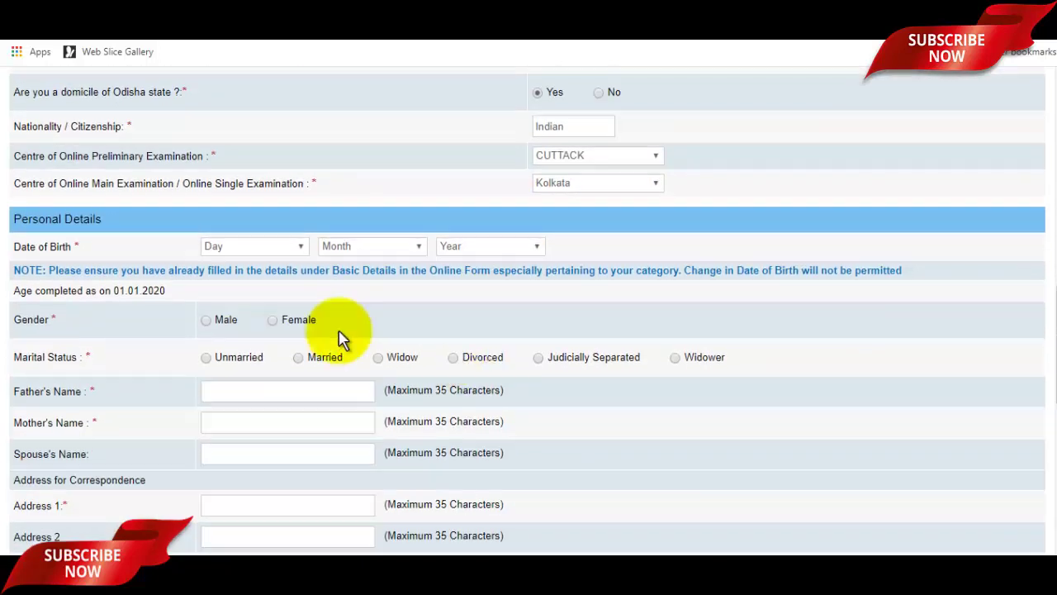
click(240, 247)
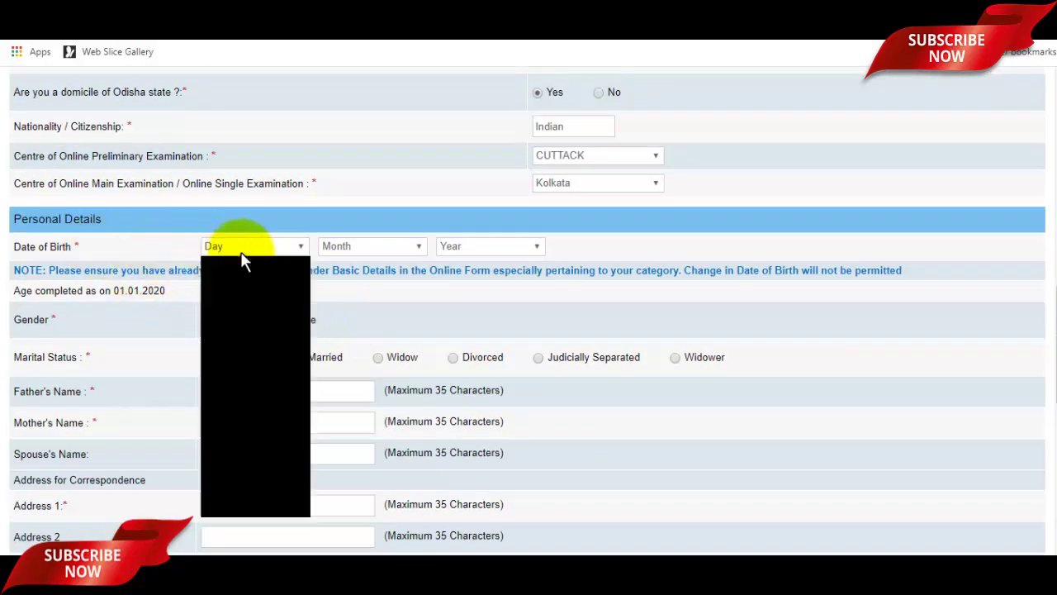
click(253, 289)
click(347, 248)
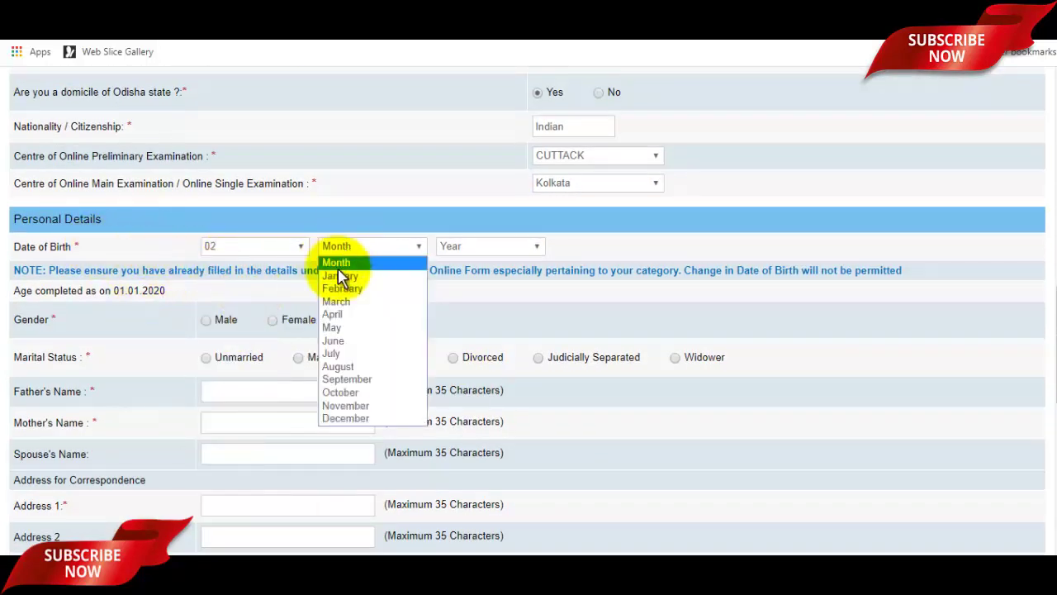
click(346, 329)
click(495, 247)
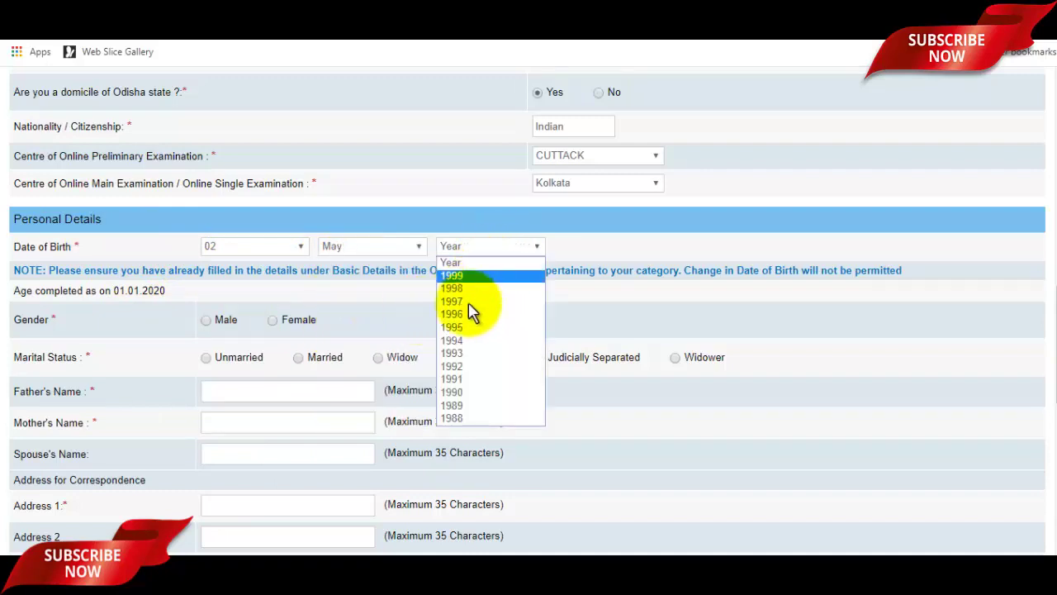
click(456, 301)
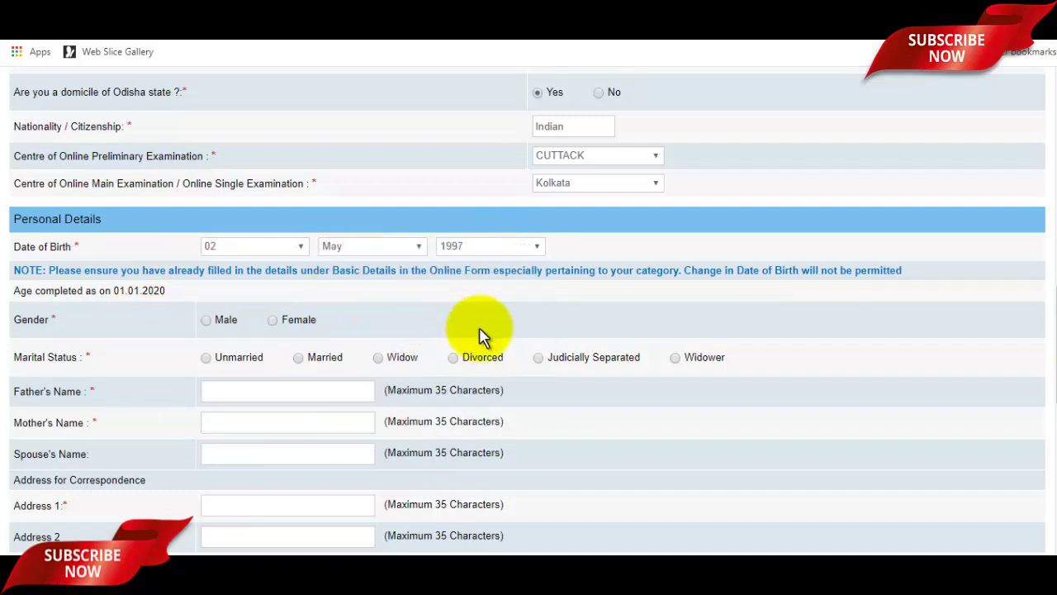
Set the applicant's gender to Male and the marital status to Unmarried.
scroll(484, 337, down, 1)
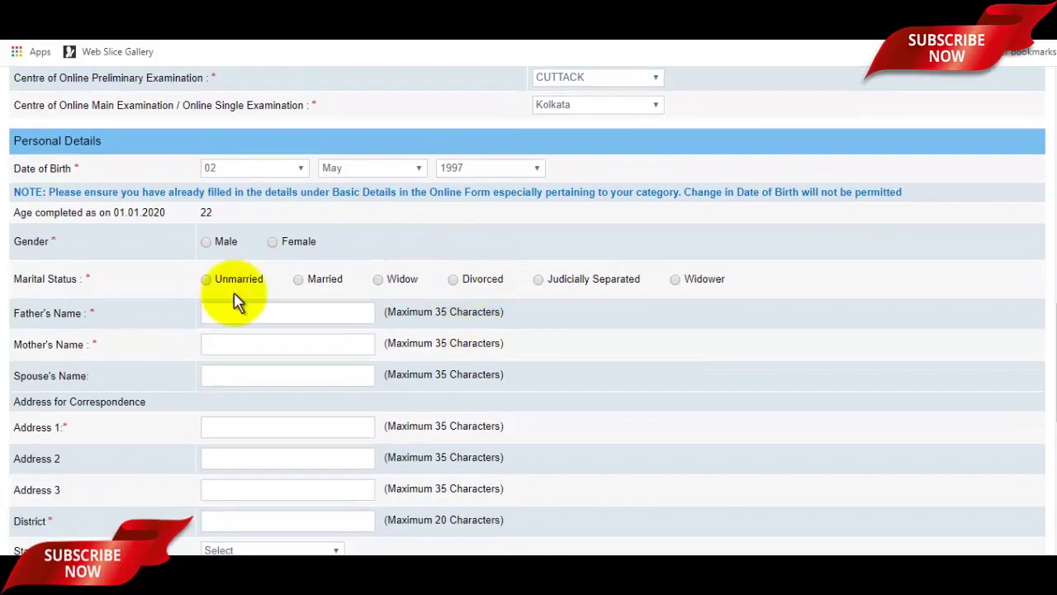
click(208, 243)
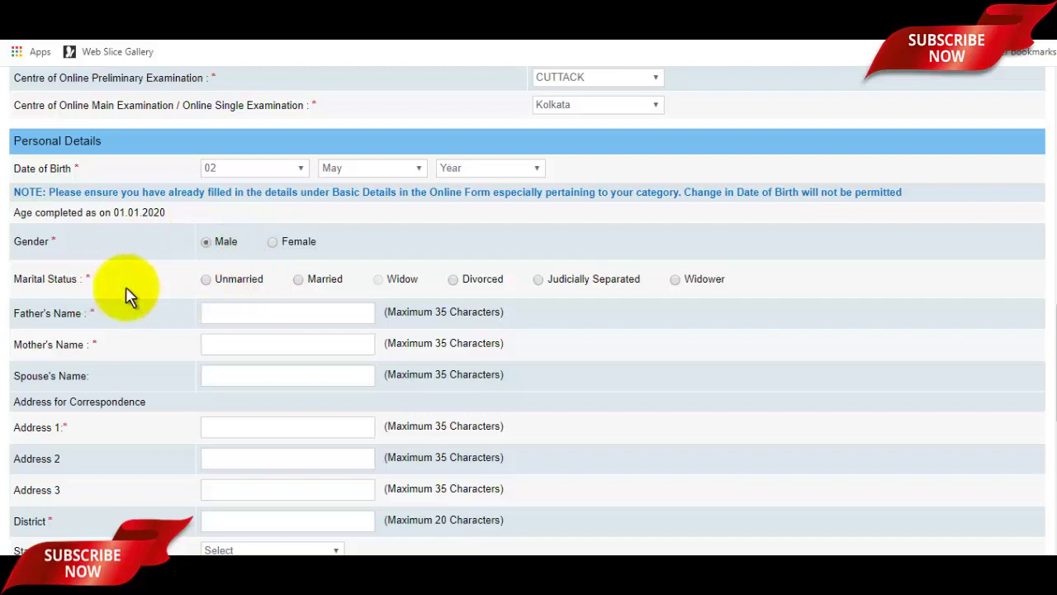
click(210, 281)
Enter the father's name and the mother's name in the personal details.
scroll(269, 289, down, 1)
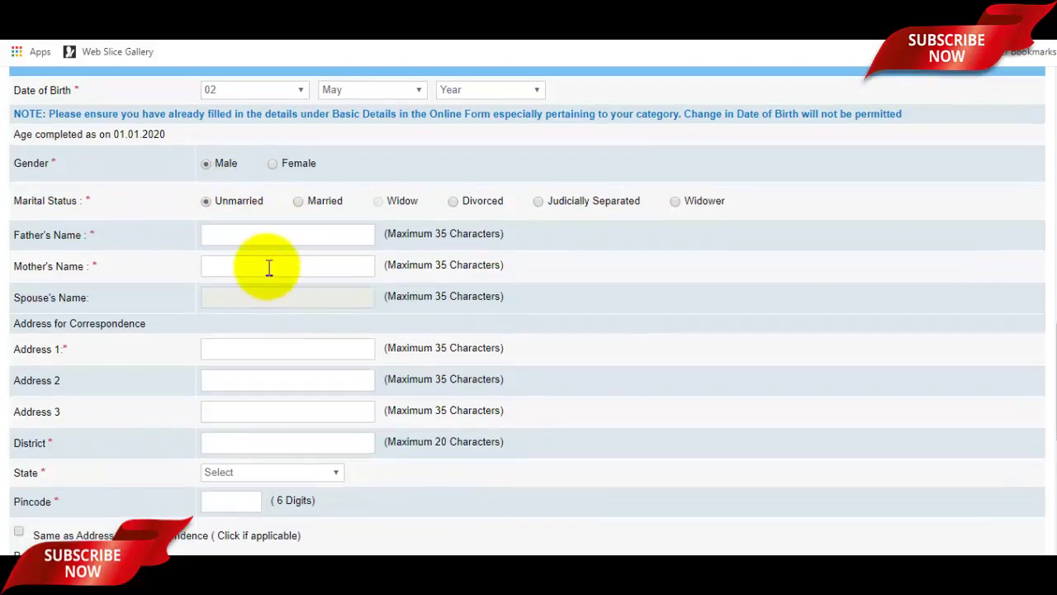
click(272, 238)
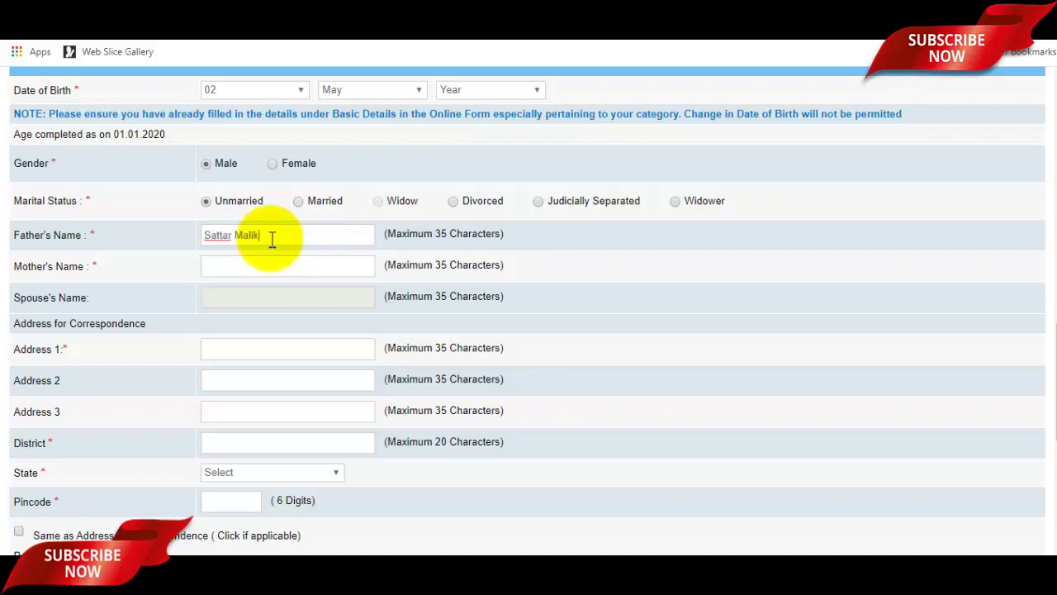
click(271, 263)
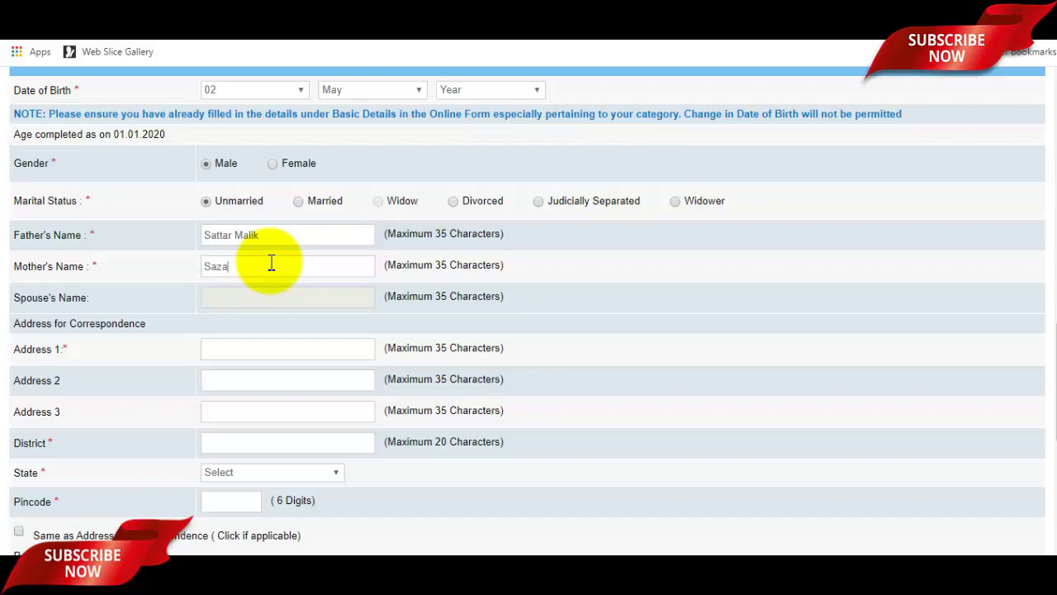
scroll(292, 269, down, 2)
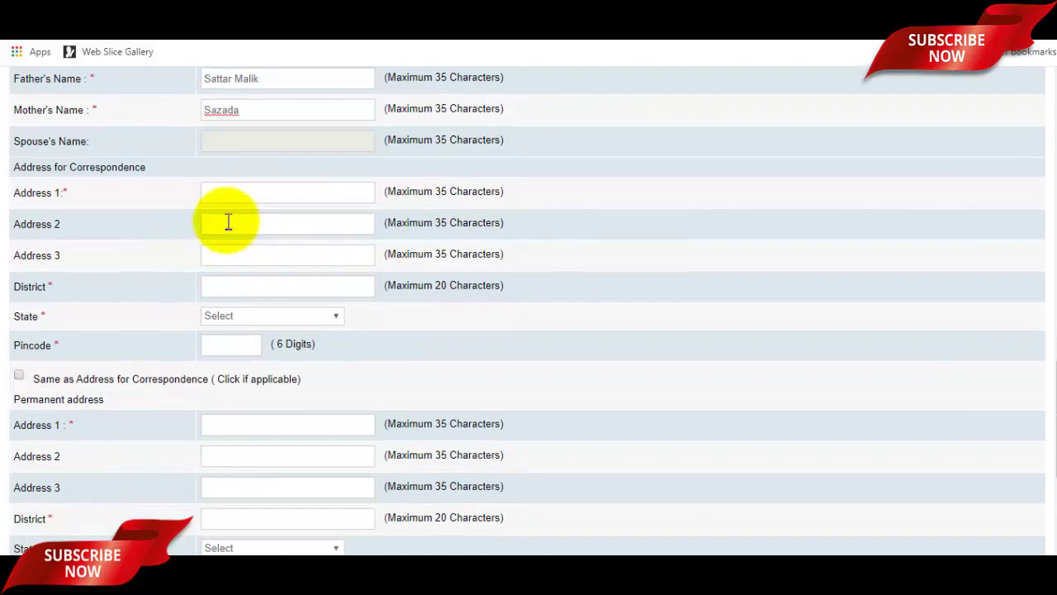
click(153, 174)
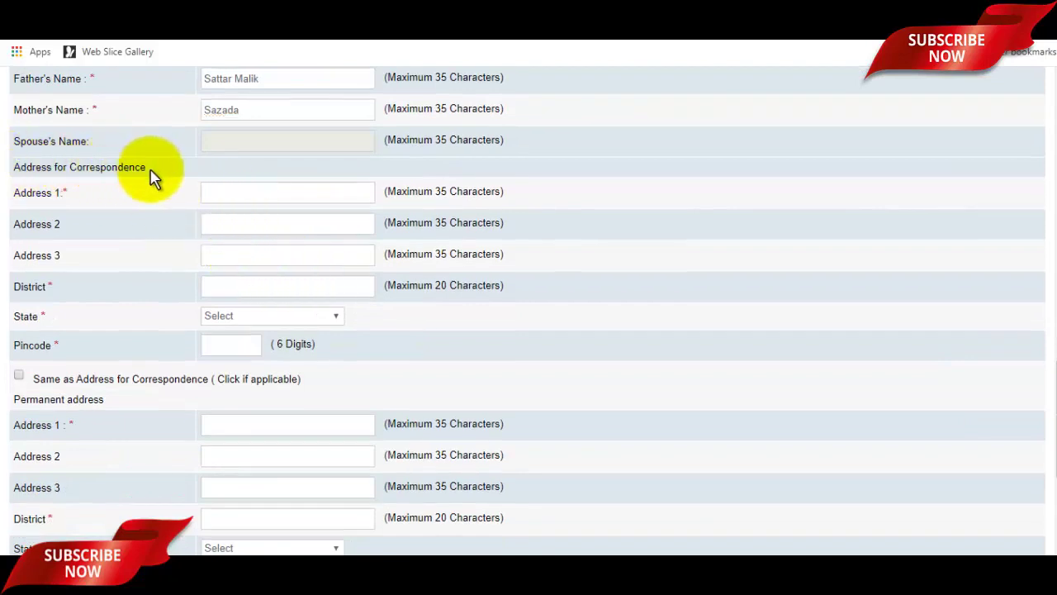
Fill in the address for correspondence with two address lines, the district, the state and the postal code.
click(240, 194)
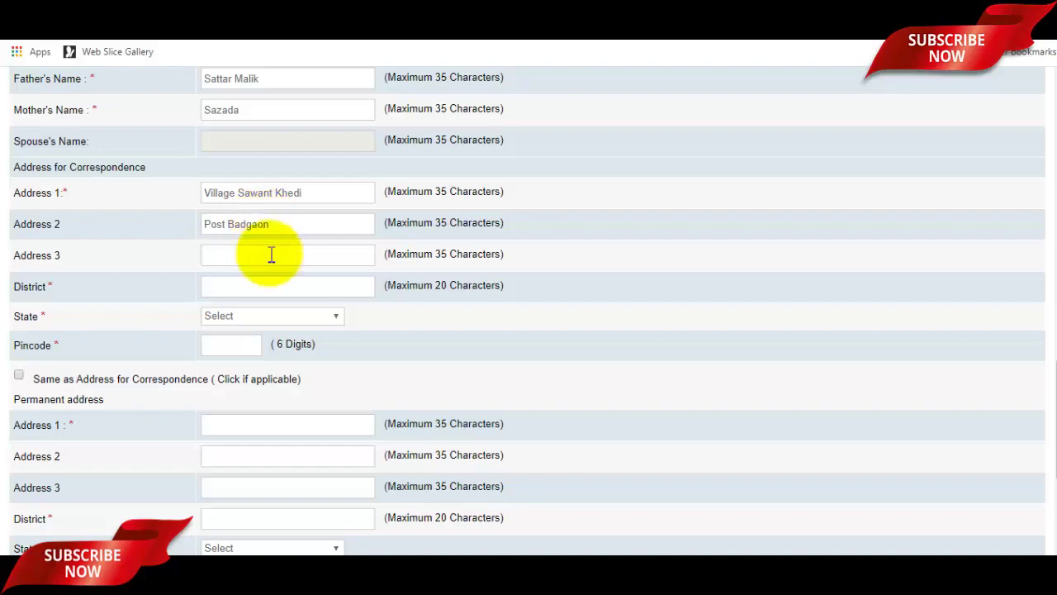
click(289, 284)
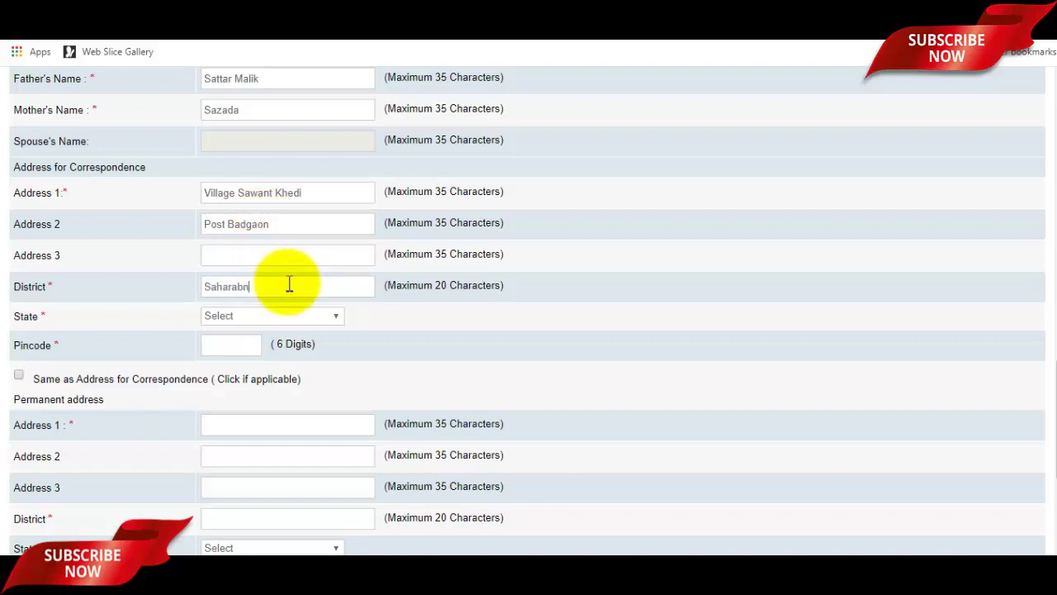
click(271, 315)
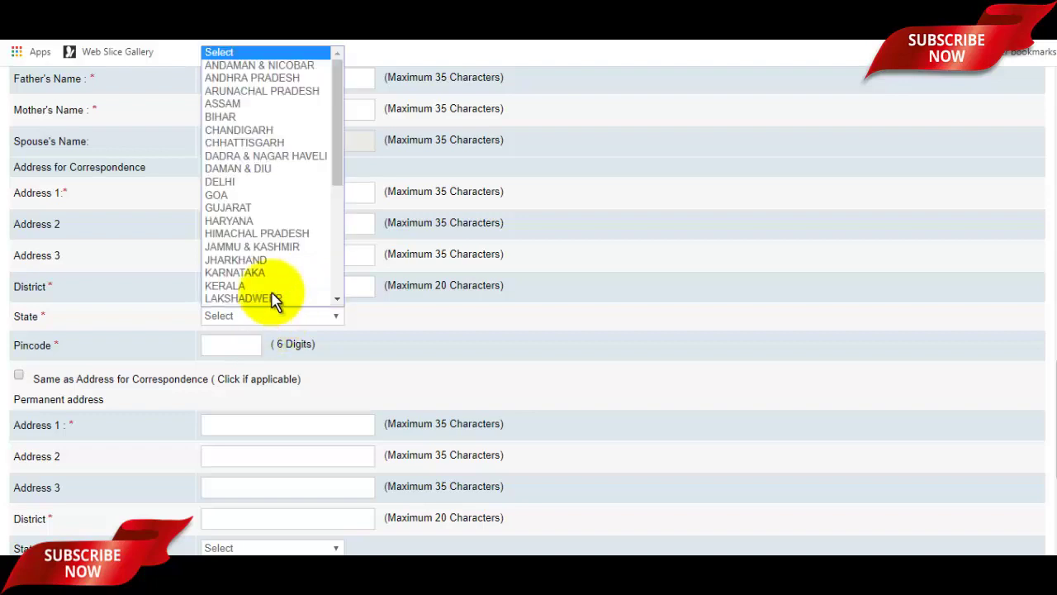
scroll(281, 247, down, 5)
click(278, 272)
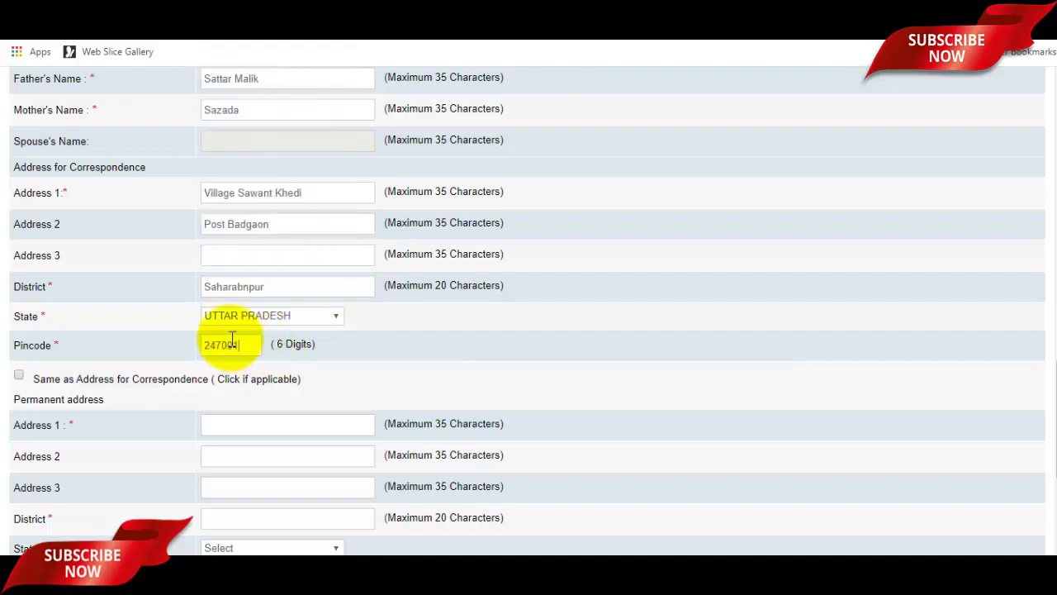
Make the permanent address the same as the correspondence address and choose Communication Address for GST invoicing.
scroll(232, 339, down, 2)
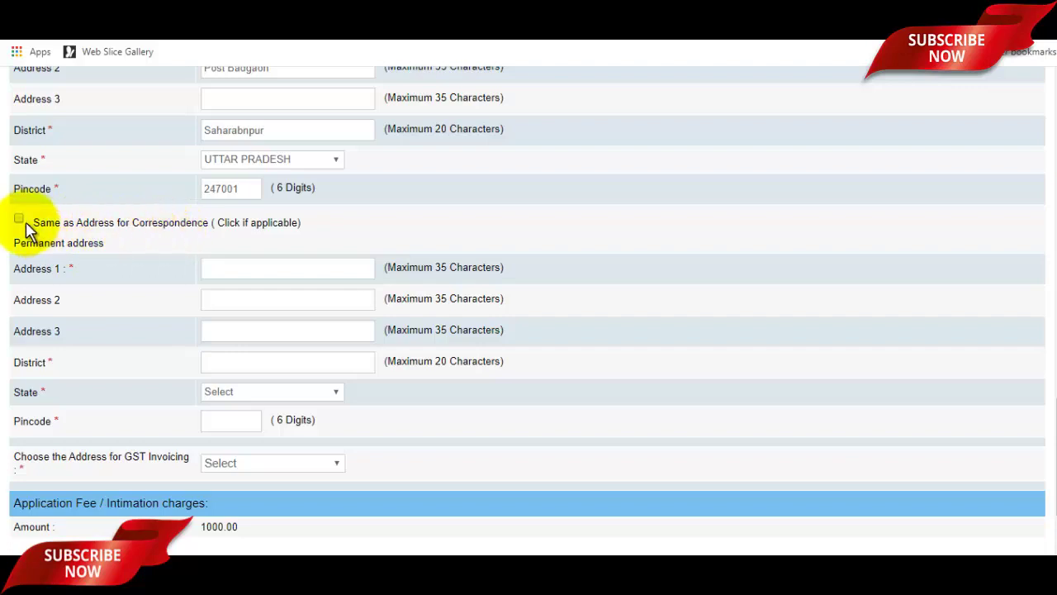
click(169, 224)
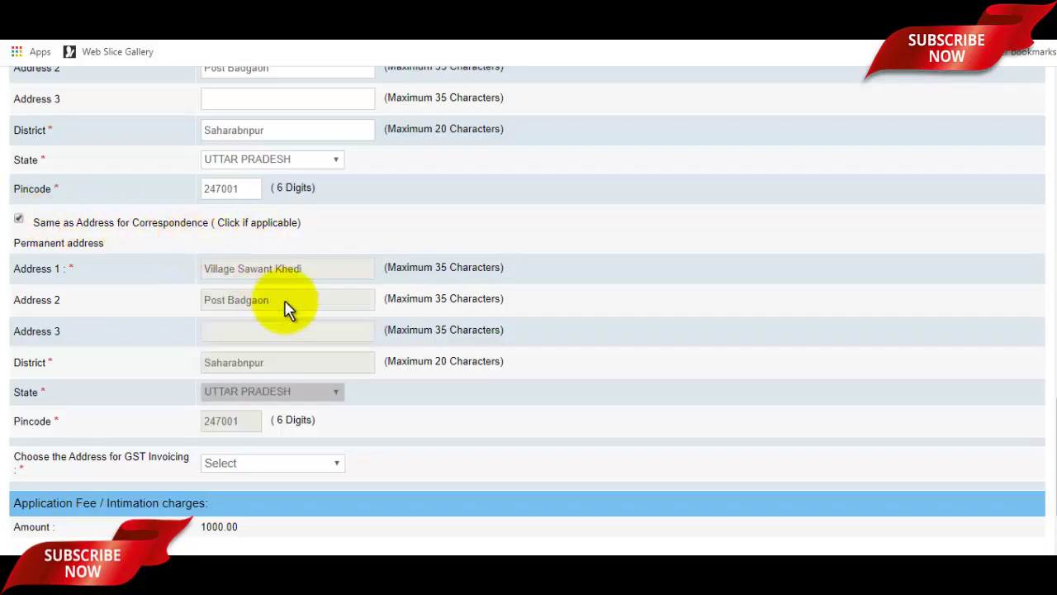
scroll(288, 308, down, 3)
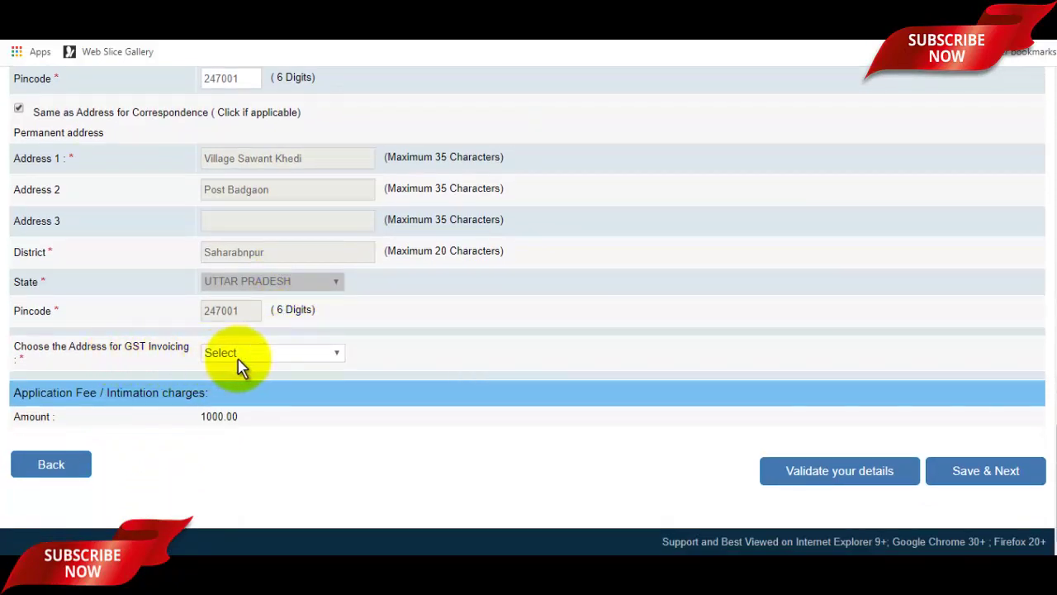
click(250, 355)
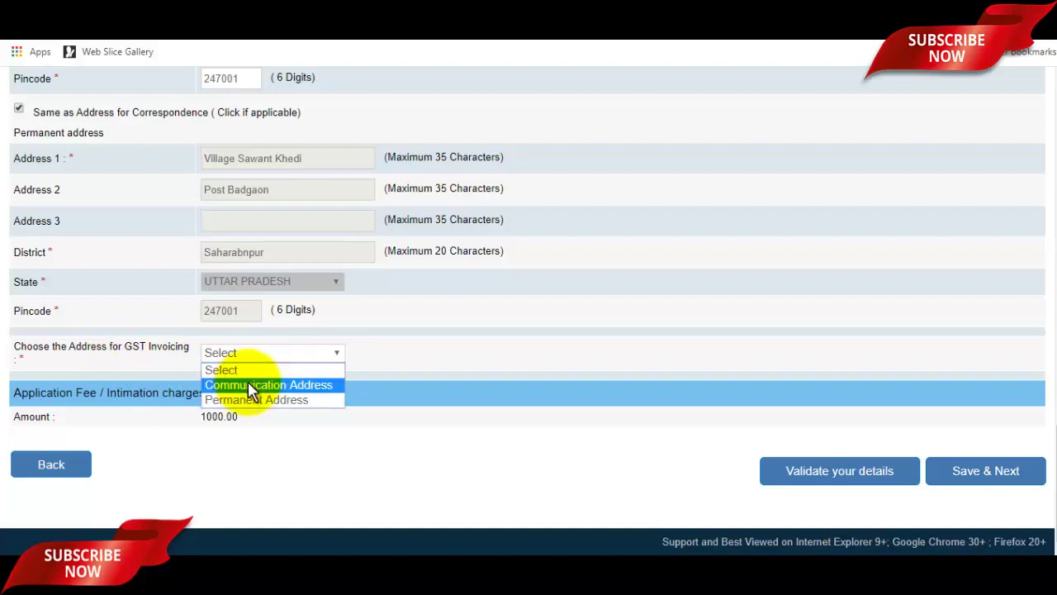
click(257, 389)
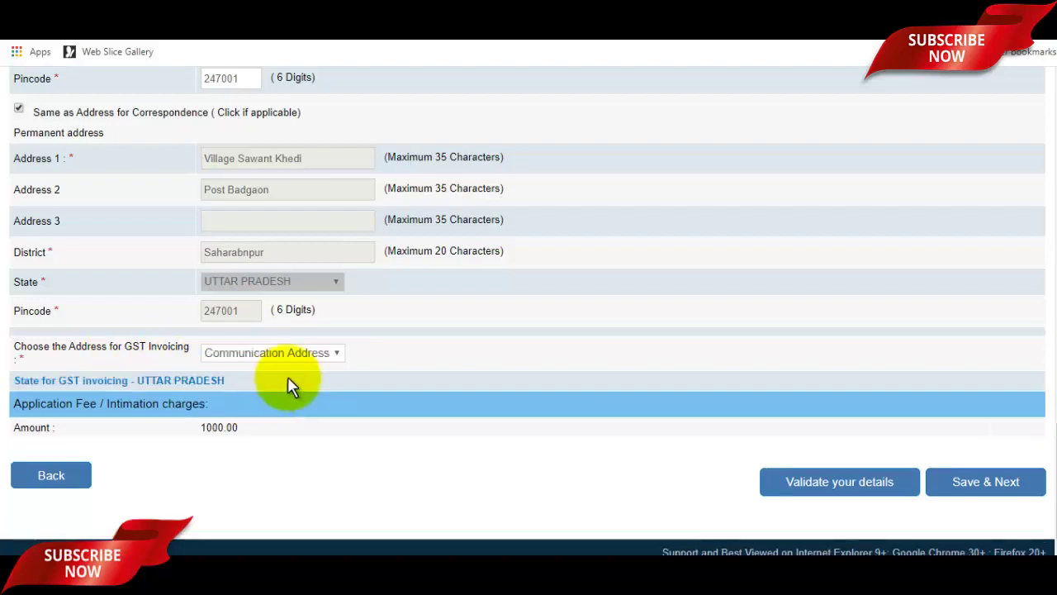
scroll(561, 415, up, 15)
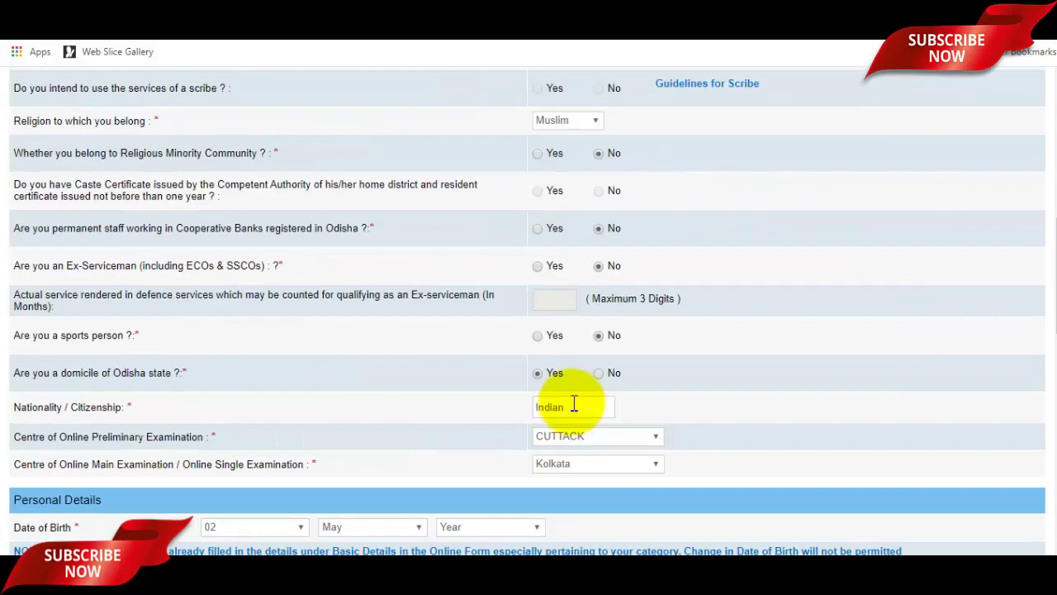
scroll(583, 413, down, 15)
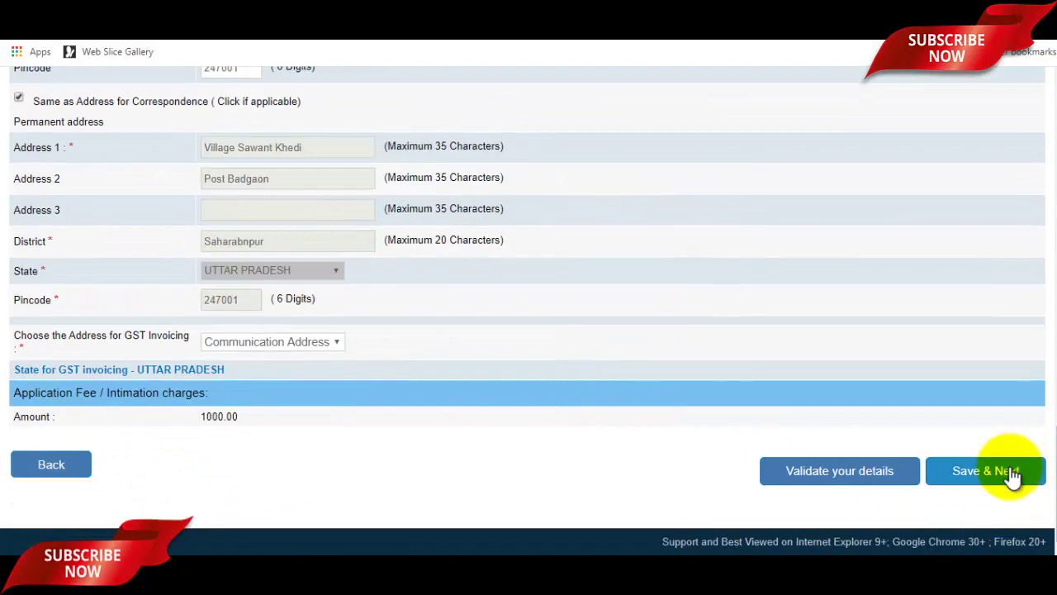
Save the basic details, continue to the qualification section and set the graduation degree stream to Commerce.
click(1012, 475)
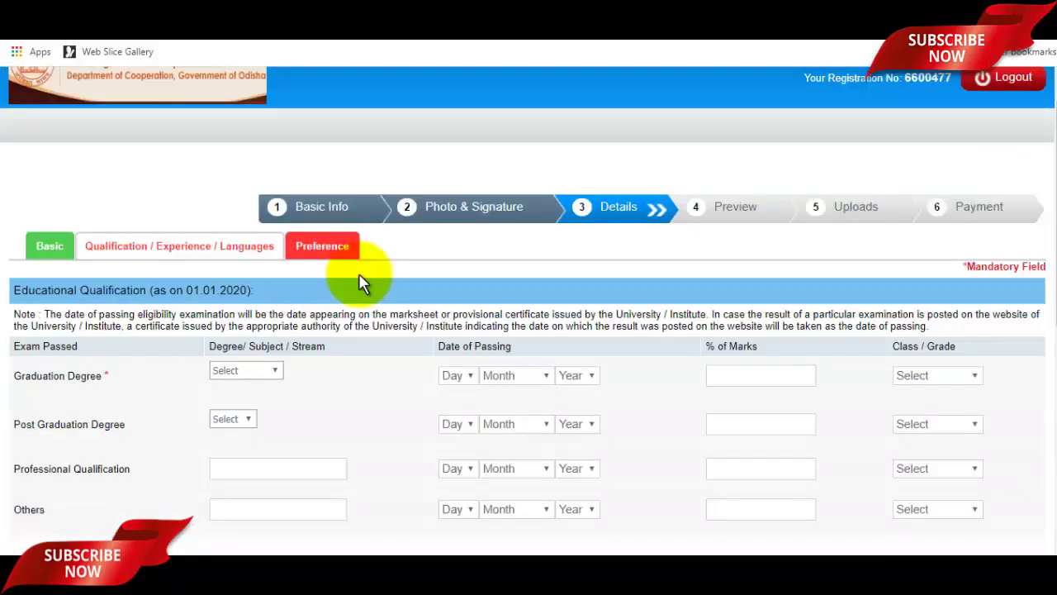
scroll(248, 285, down, 1)
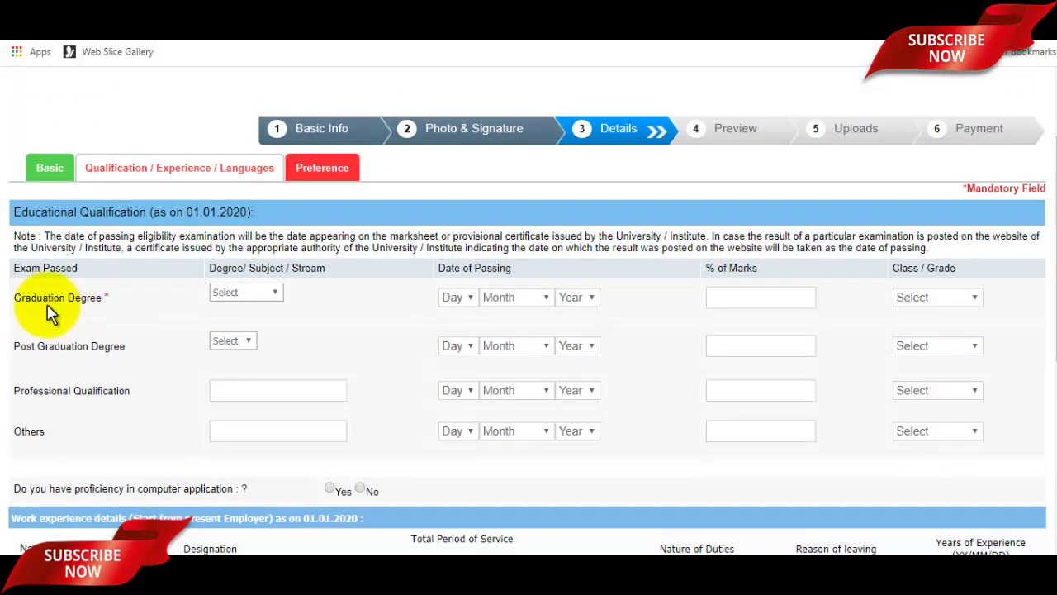
click(261, 297)
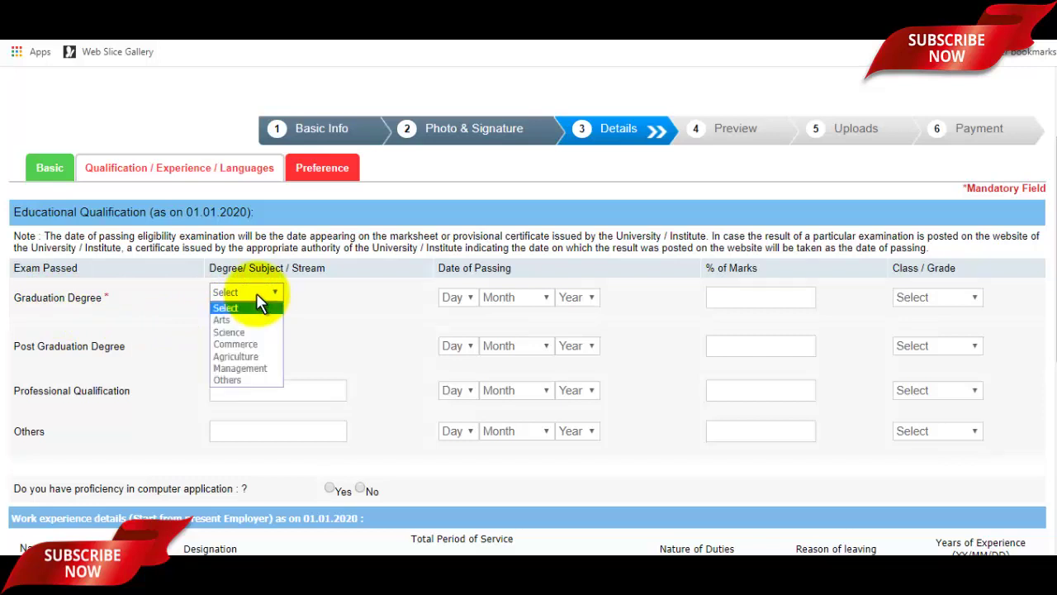
click(249, 345)
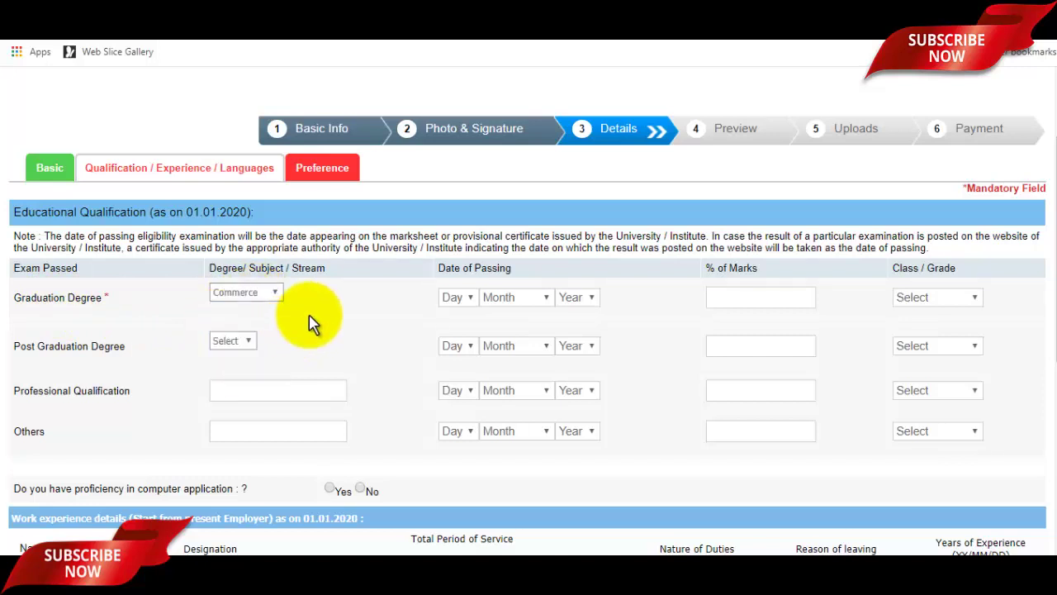
Set the graduation degree's date of passing to 14 May 2016, its marks to 91.00% and its class to First Class.
click(456, 297)
click(453, 204)
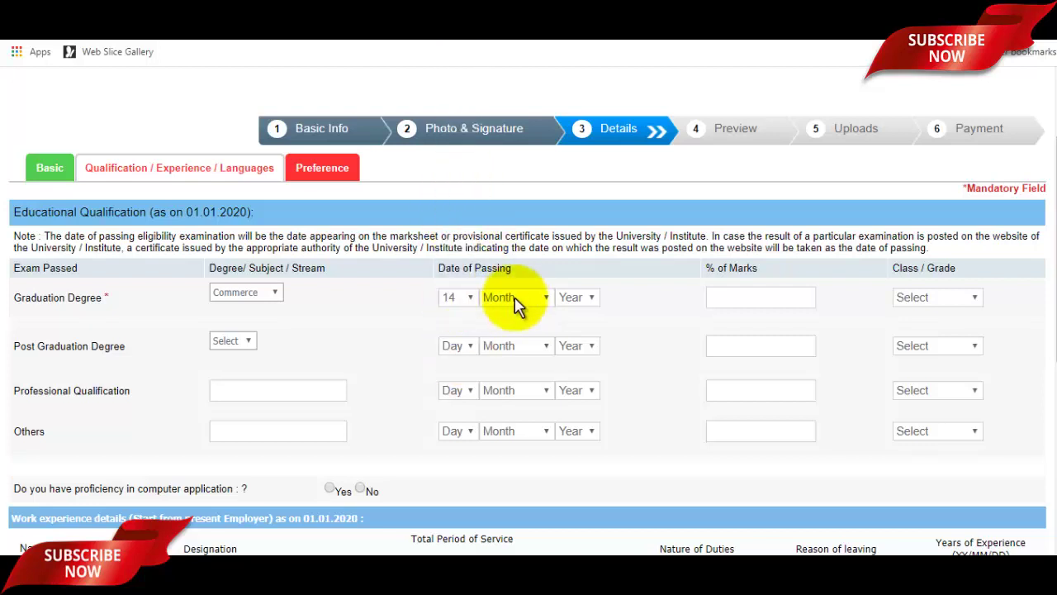
click(514, 299)
click(506, 392)
click(578, 299)
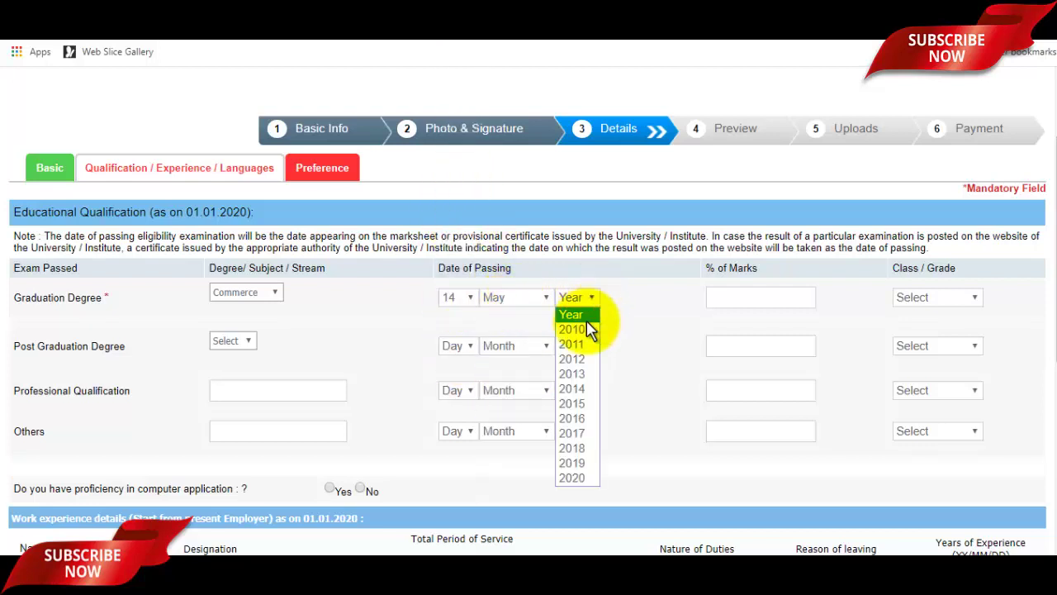
click(579, 418)
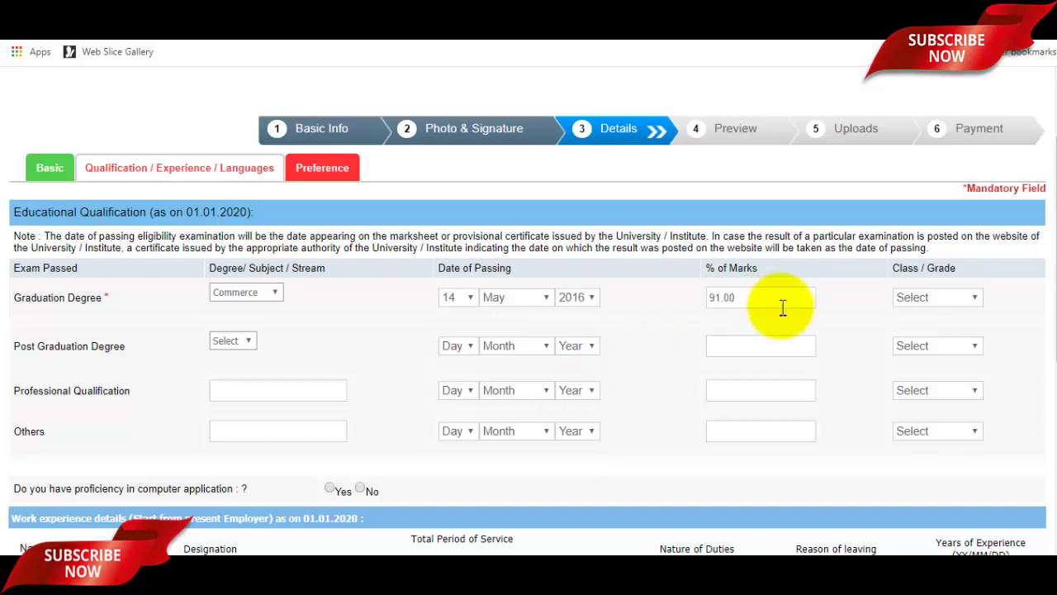
click(915, 299)
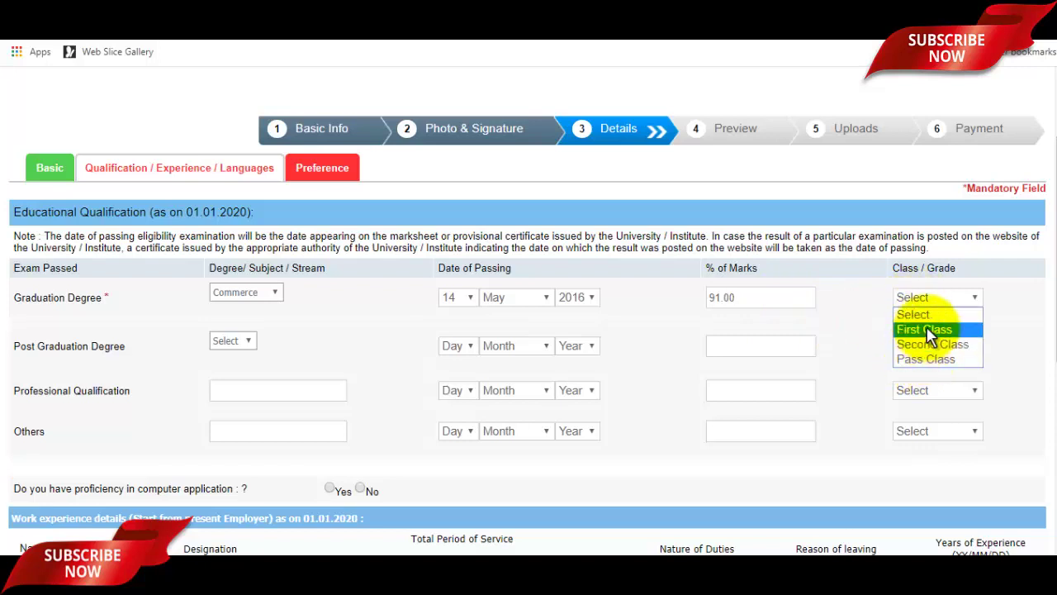
click(925, 330)
Answer Yes to having proficiency in computer application.
scroll(808, 325, down, 2)
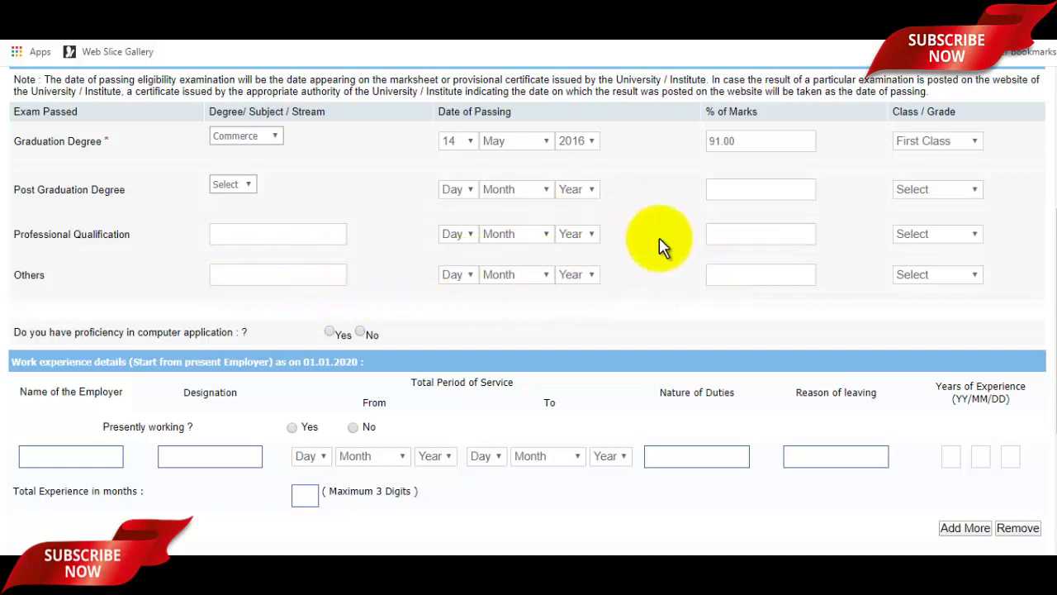
scroll(534, 285, down, 1)
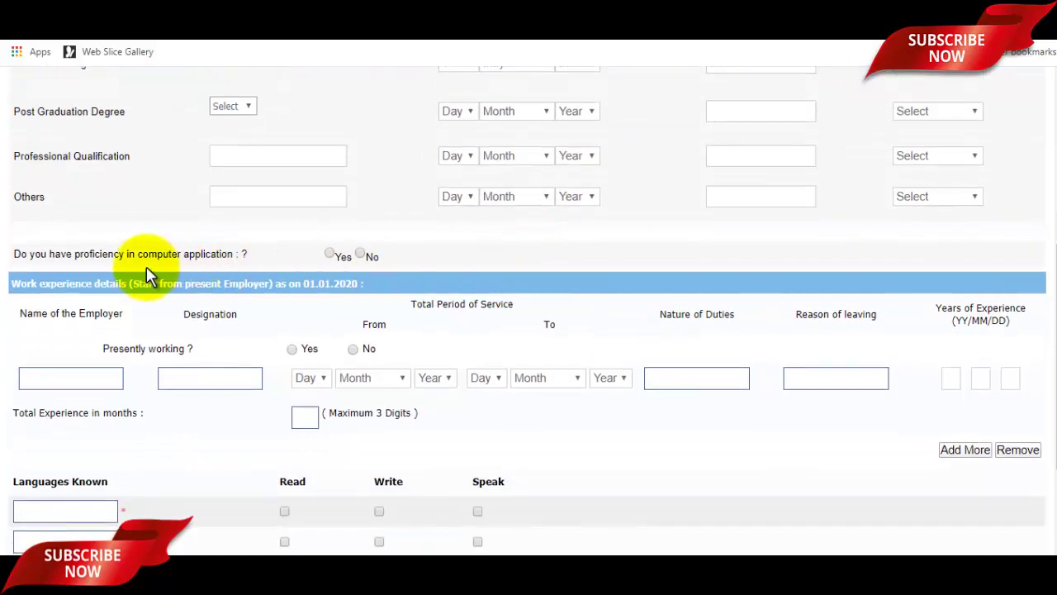
click(330, 257)
Look through the work experience fields for employer, designation, period of service, nature of duties and reason of leaving.
scroll(354, 302, down, 1)
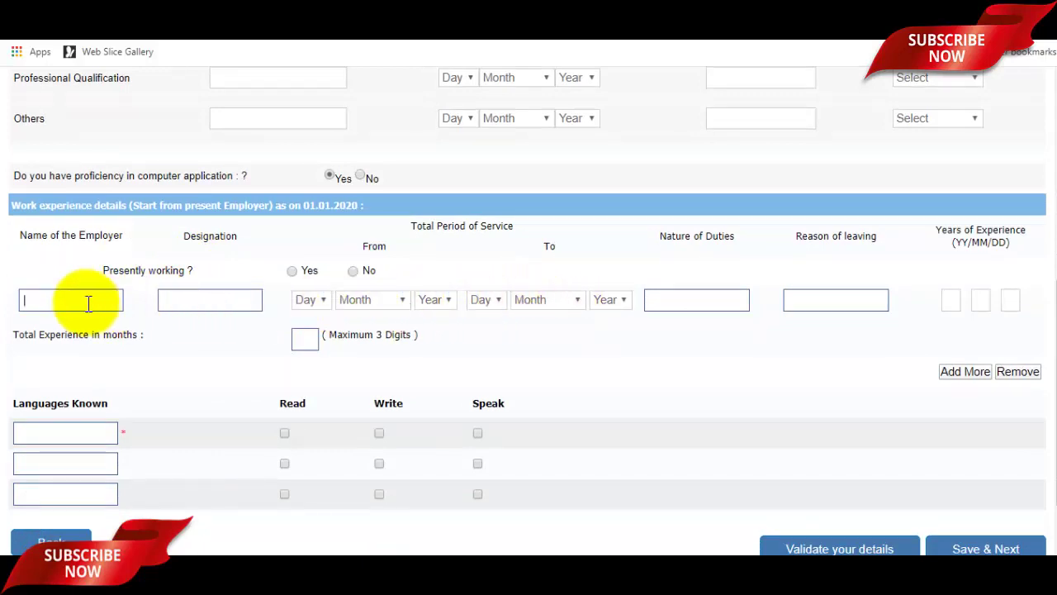
click(262, 302)
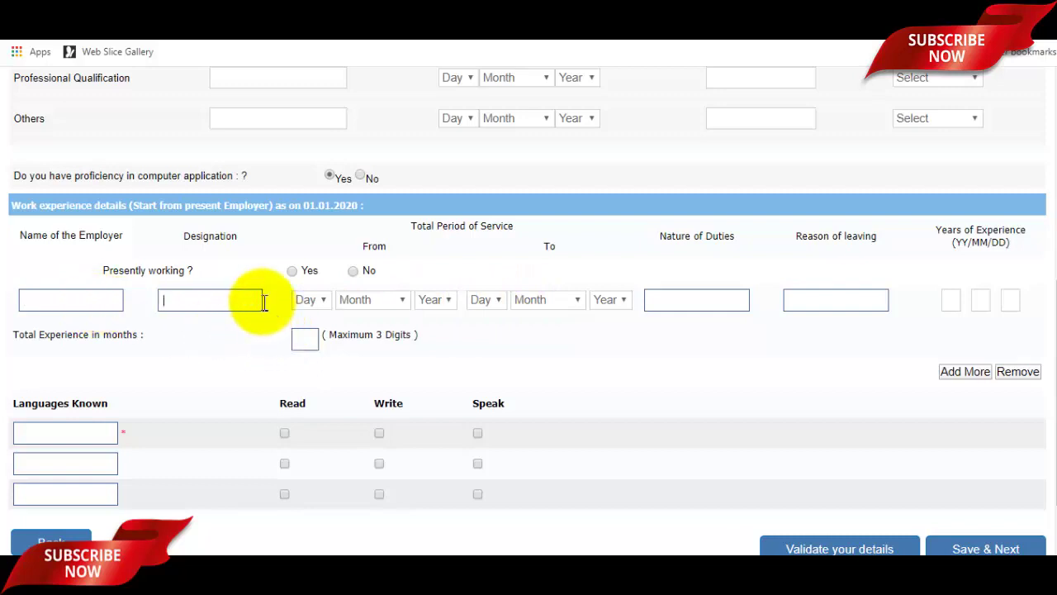
click(322, 302)
click(361, 302)
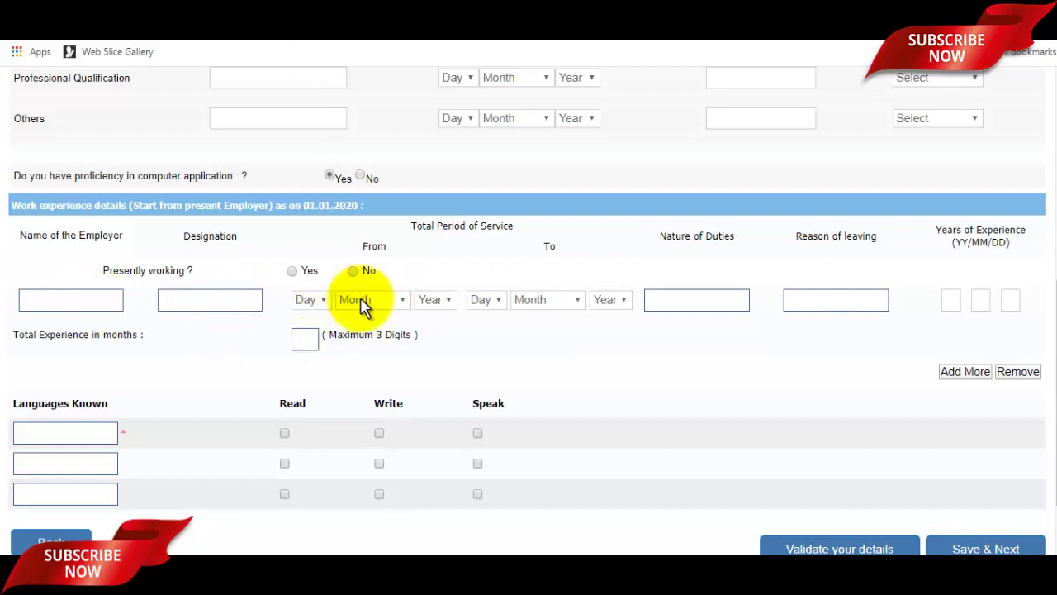
click(436, 304)
click(484, 304)
click(545, 304)
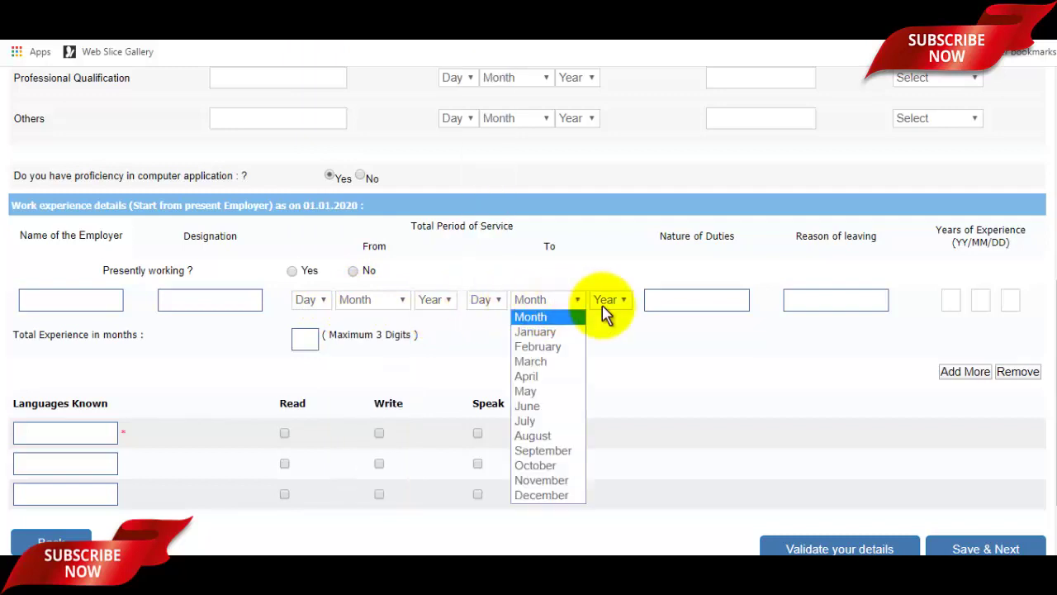
click(611, 304)
click(717, 306)
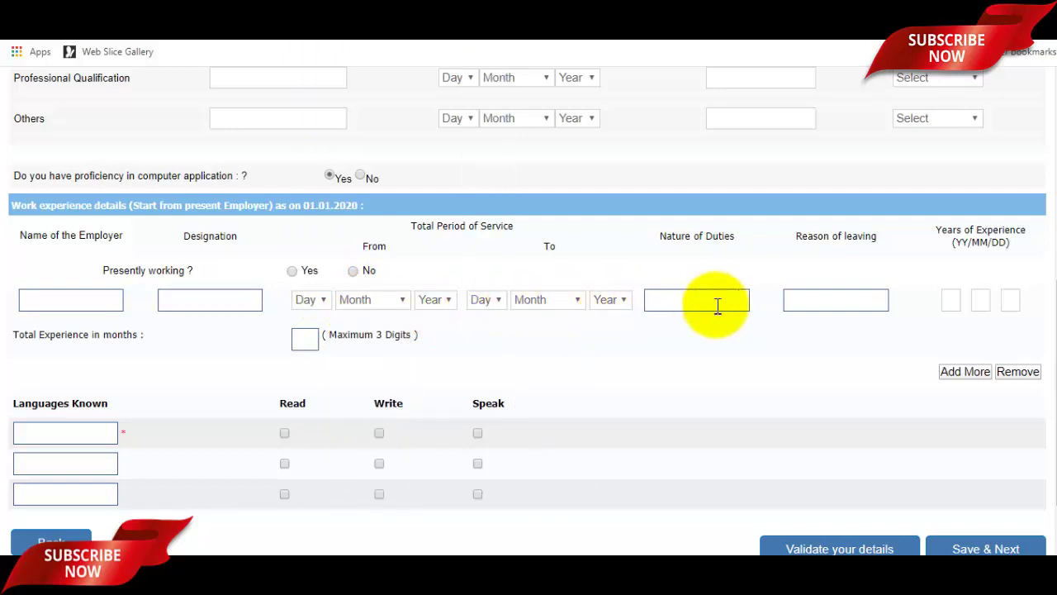
click(857, 302)
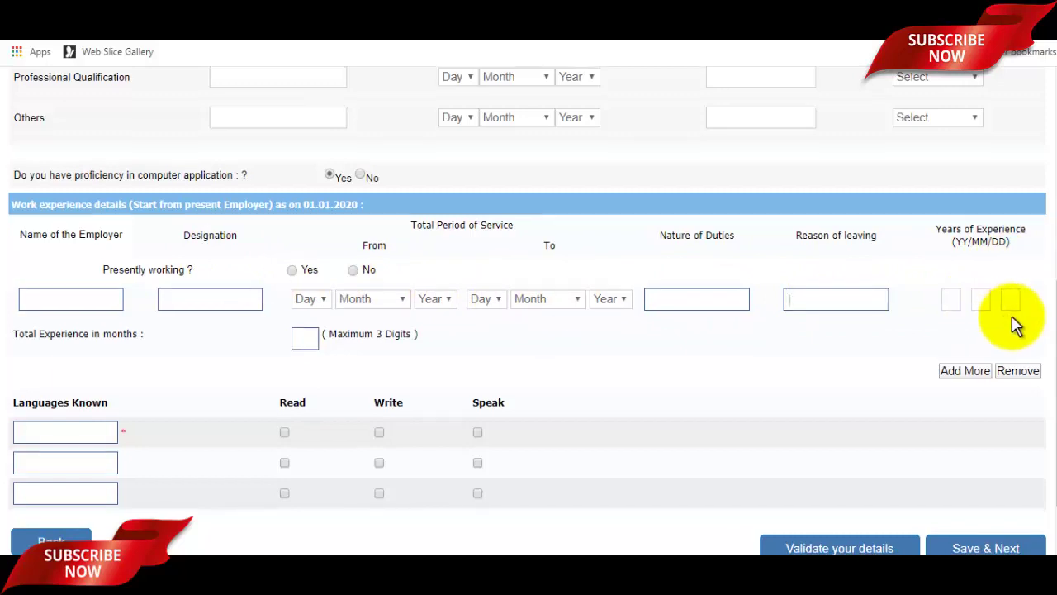
Enter Hindi as the first known language and mark it for reading, writing and speaking.
scroll(1016, 325, down, 1)
click(80, 356)
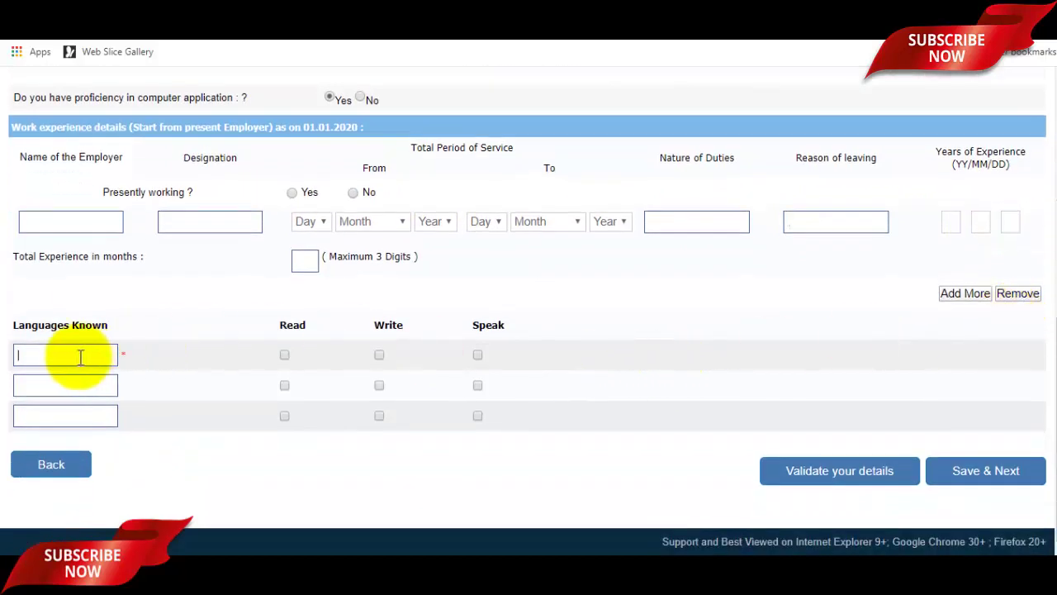
click(284, 356)
click(379, 355)
click(478, 356)
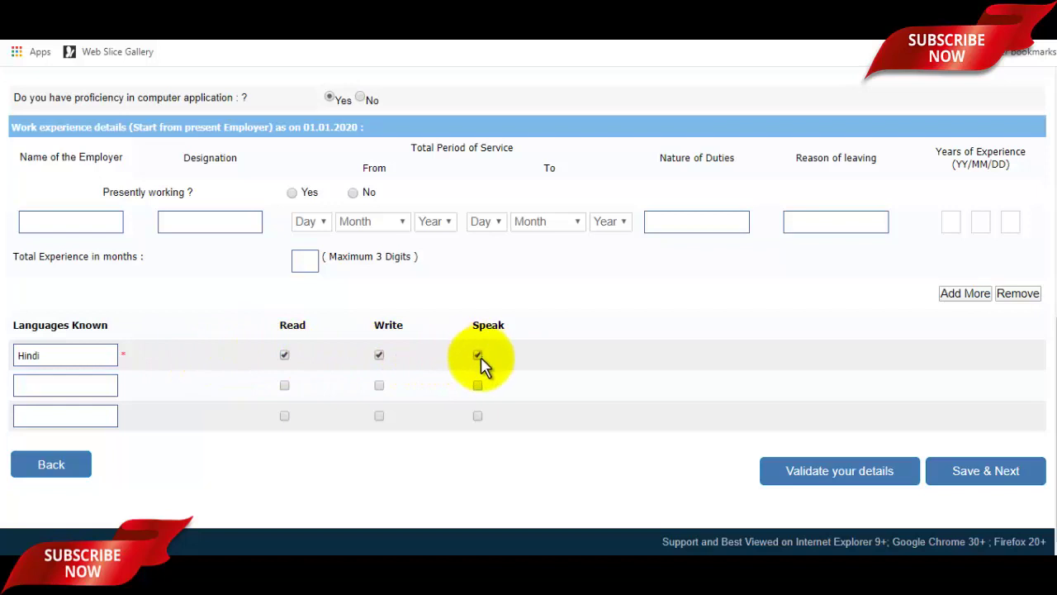
Enter Odia as the second known language and mark it for reading, writing and speaking.
click(68, 384)
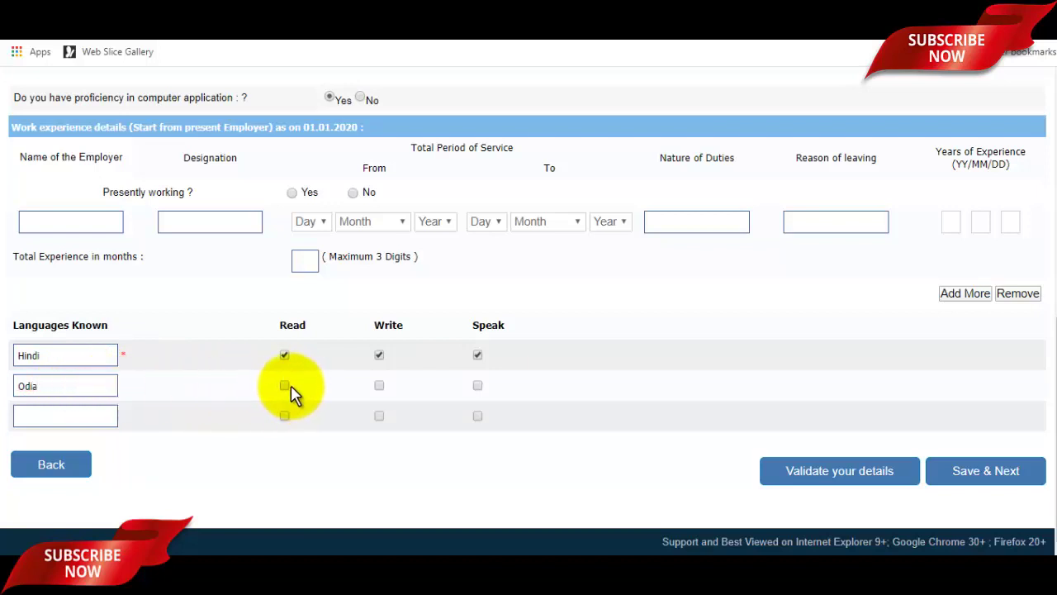
click(379, 385)
click(478, 385)
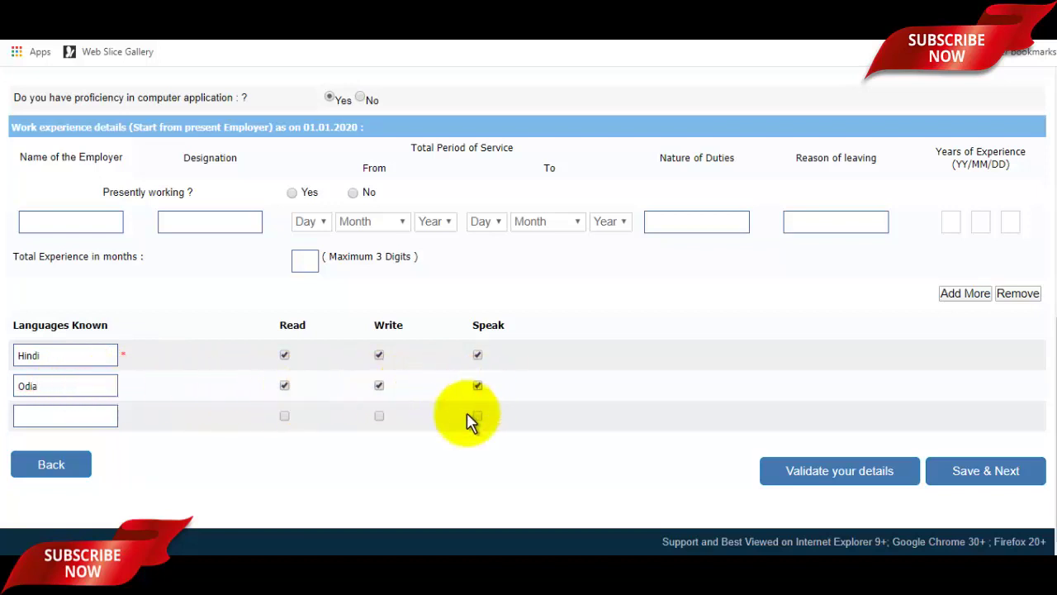
Enter English as the third known language with read, write and speak marked, and save the qualification section.
click(79, 414)
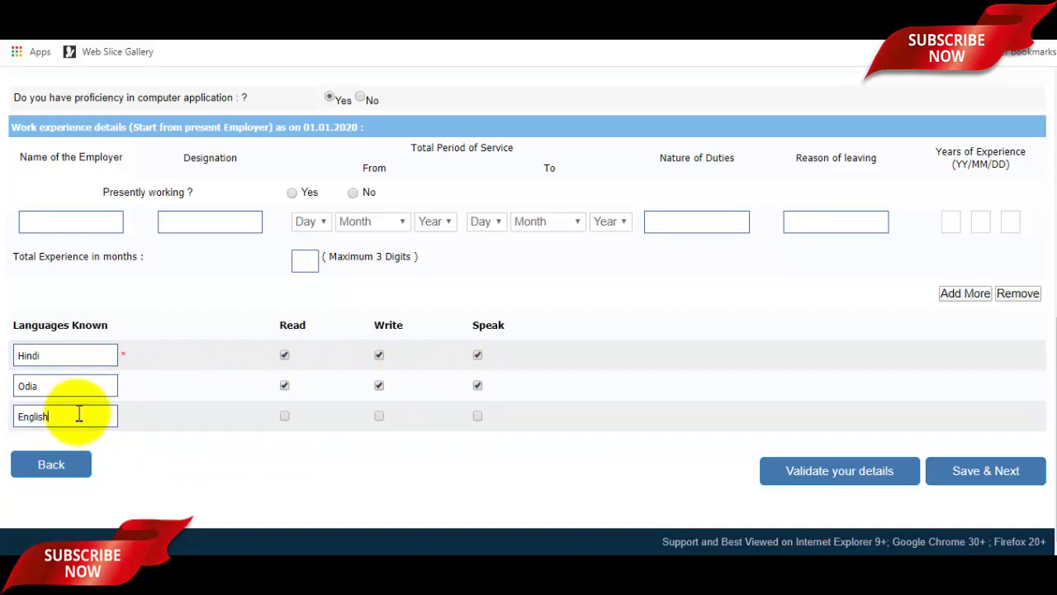
click(285, 415)
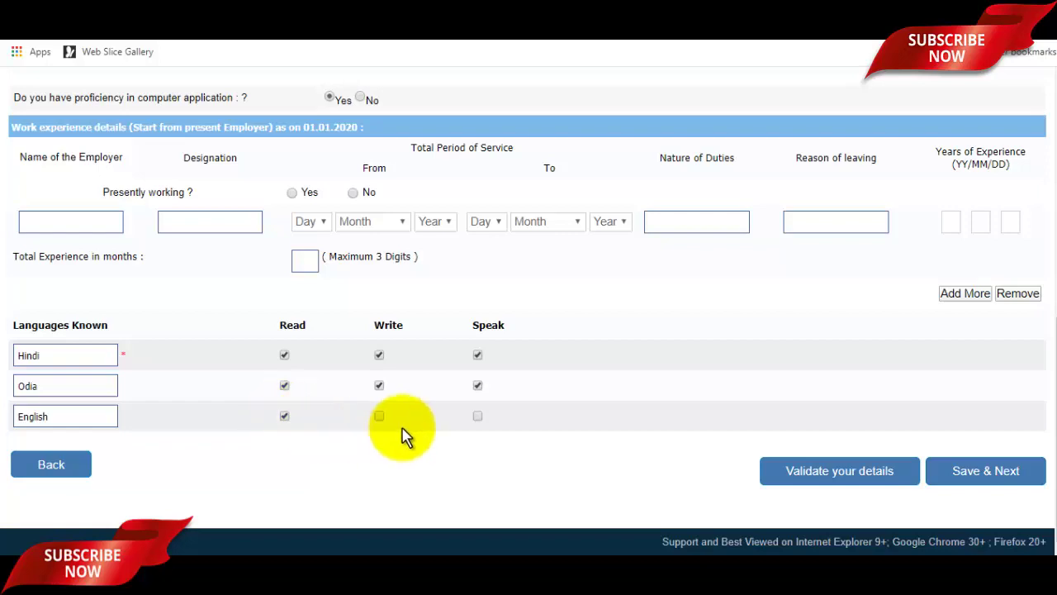
click(379, 416)
click(478, 415)
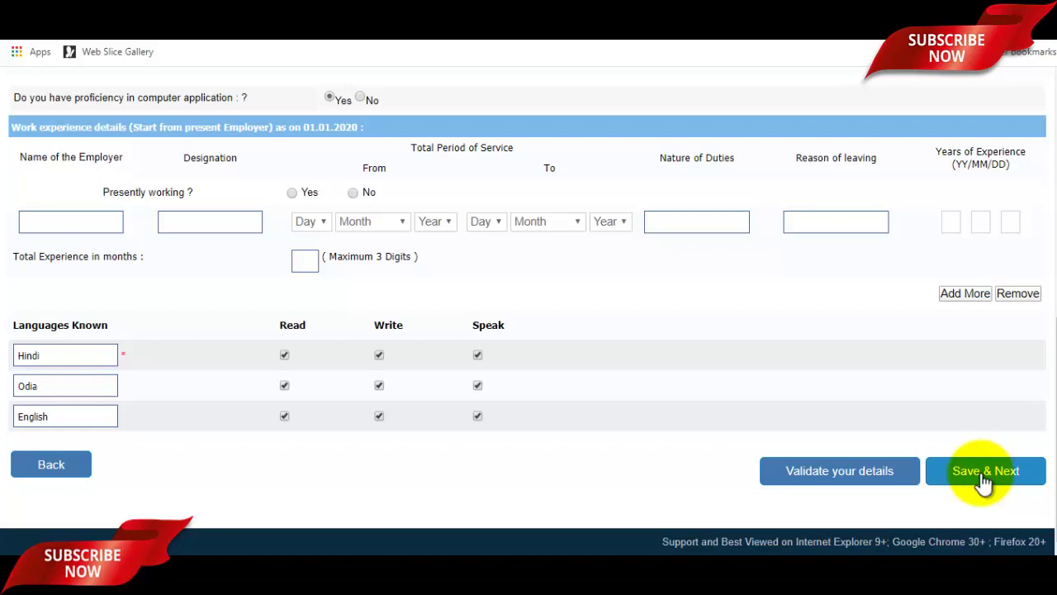
click(986, 483)
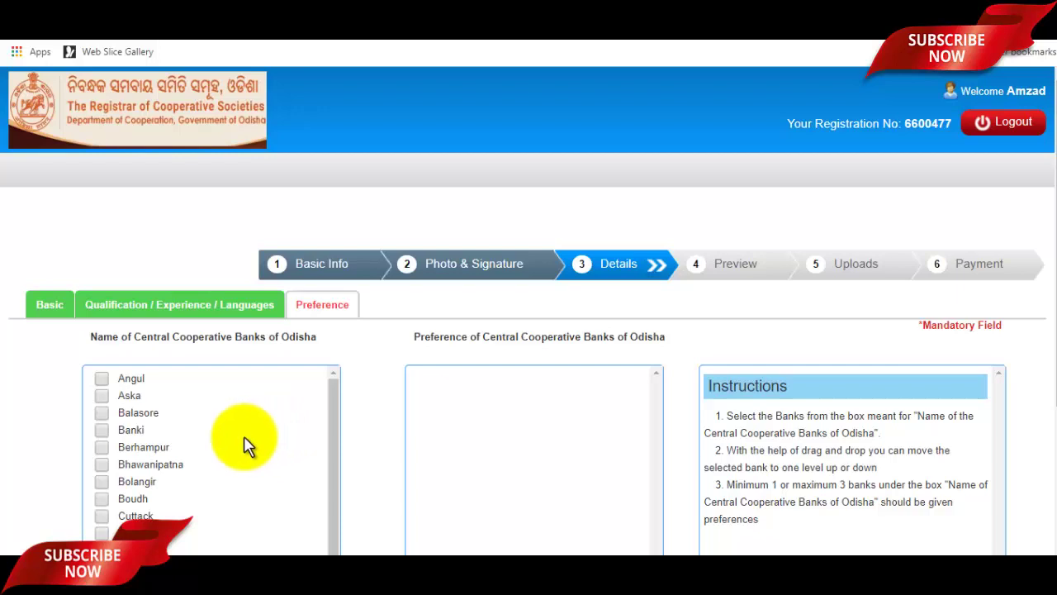
Choose Banki, Balasore and Angul, in that order, as the preferred Central Cooperative Banks of Odisha.
click(101, 412)
click(100, 378)
scroll(630, 394, down, 3)
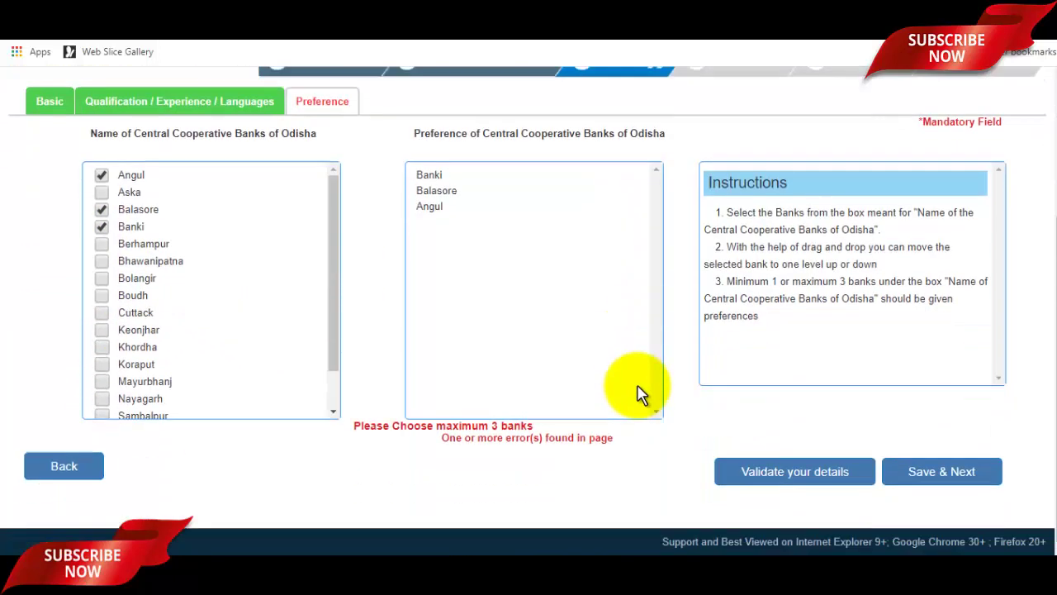
Validate the bank preferences, dismiss the verification message and save them to continue to the registration preview.
click(798, 479)
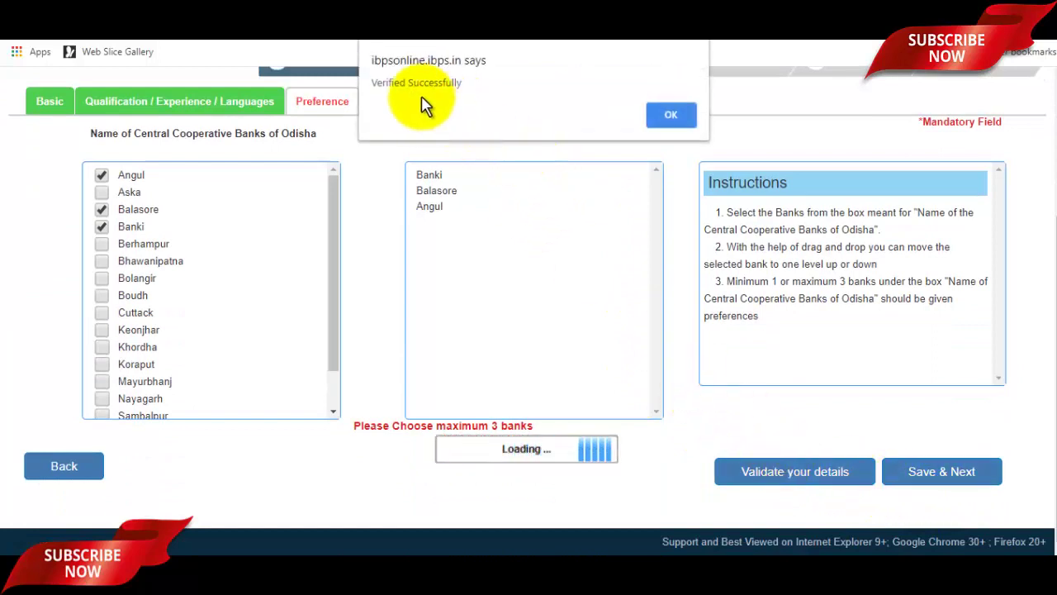
click(650, 120)
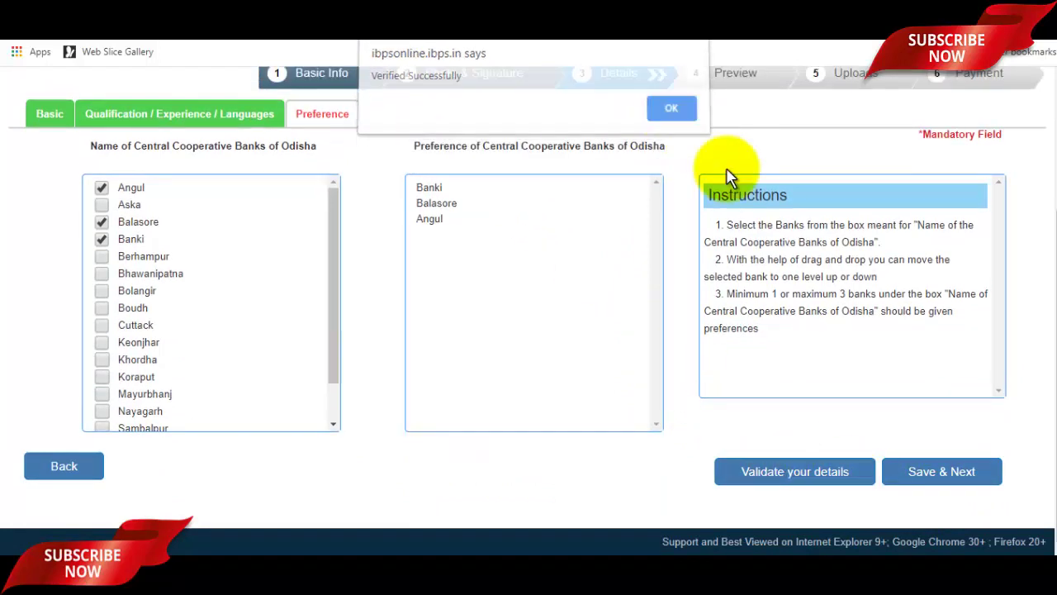
click(963, 479)
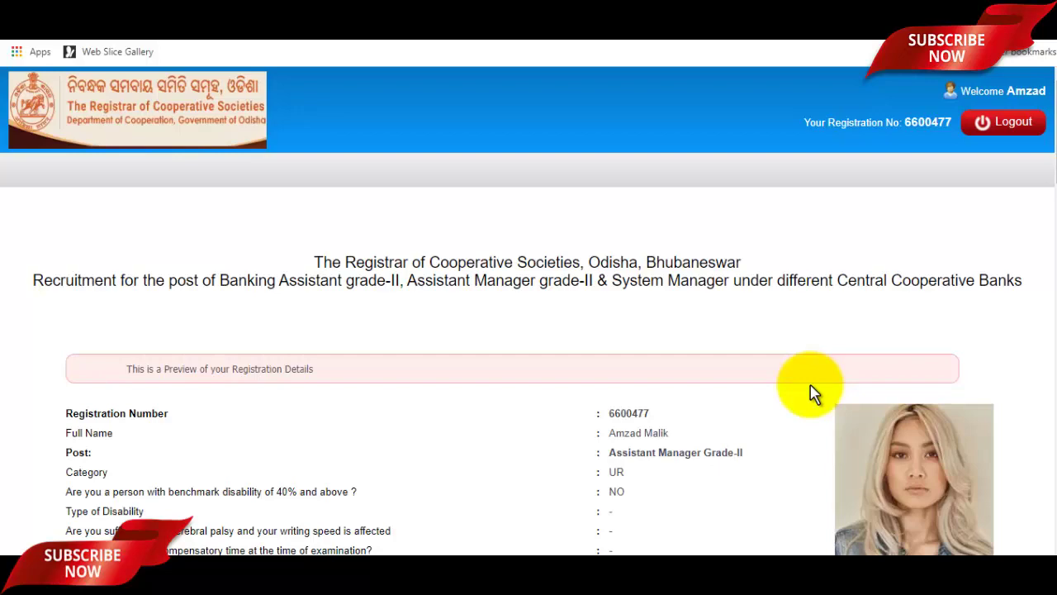
Confirm in the registration preview that the displayed photo belongs to the applicant.
scroll(814, 394, down, 1)
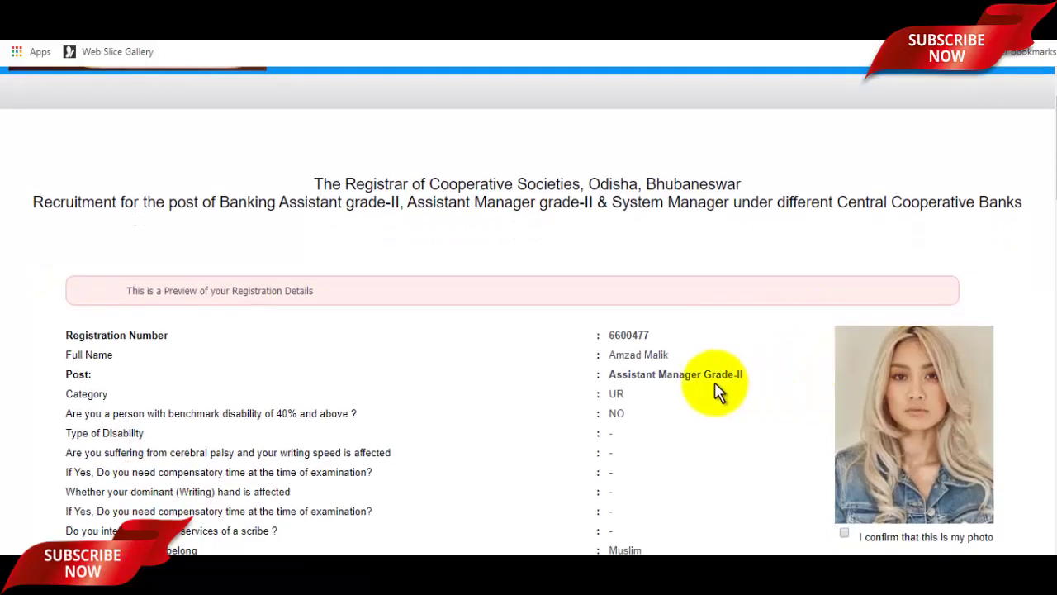
scroll(702, 392, down, 2)
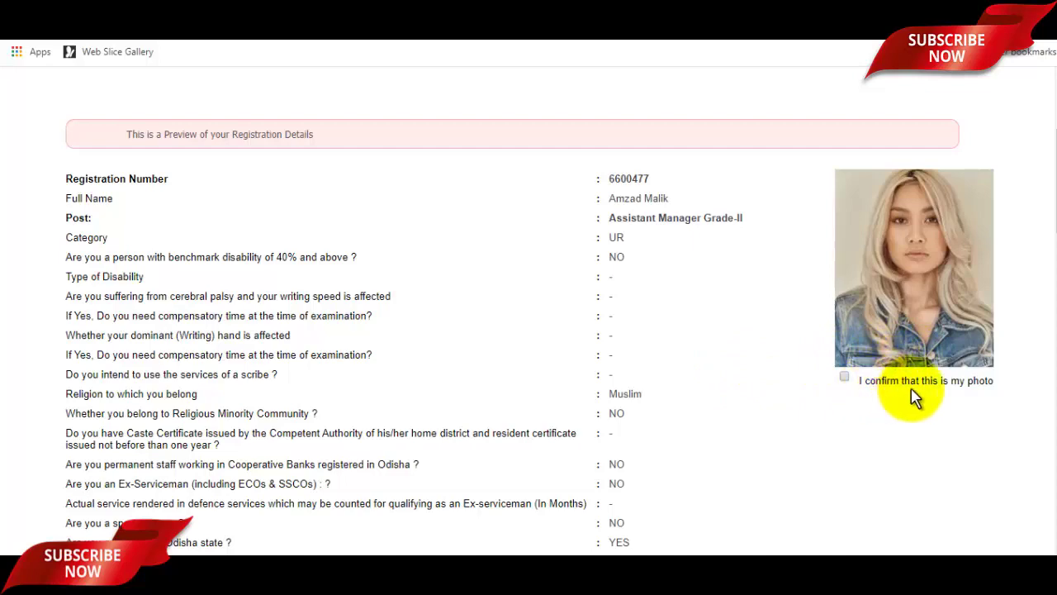
click(844, 378)
Agree to the declaration and confirm the applicant's signature at the end of the registration preview.
scroll(843, 383, down, 15)
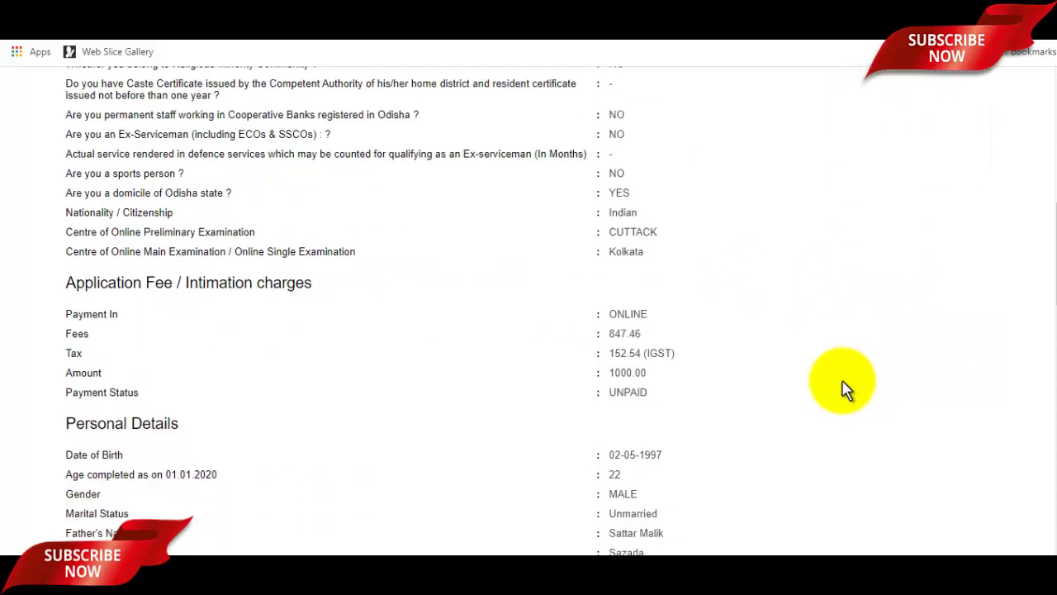
scroll(826, 384, down, 1)
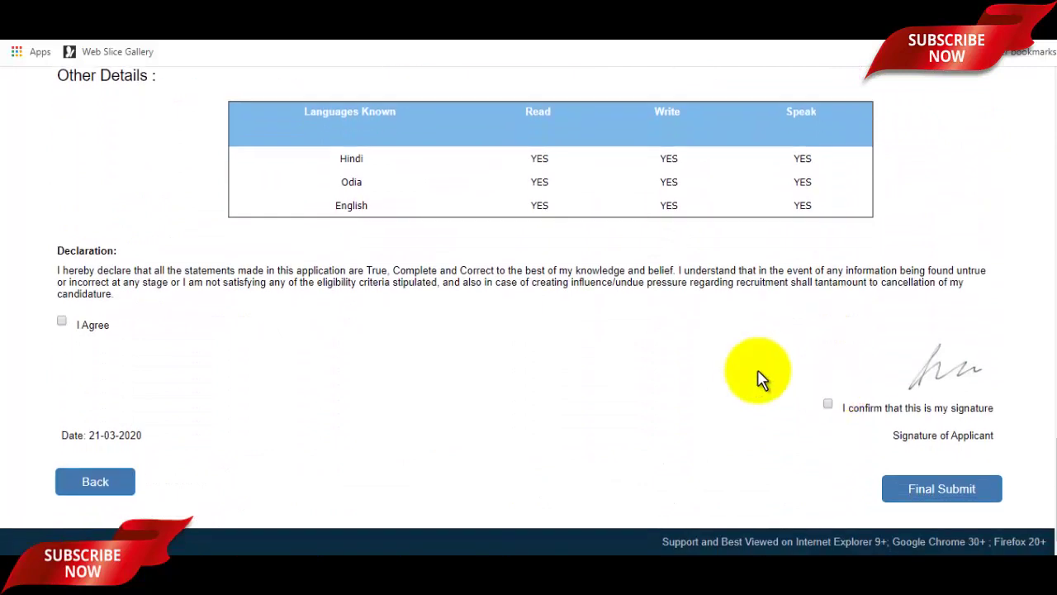
click(62, 322)
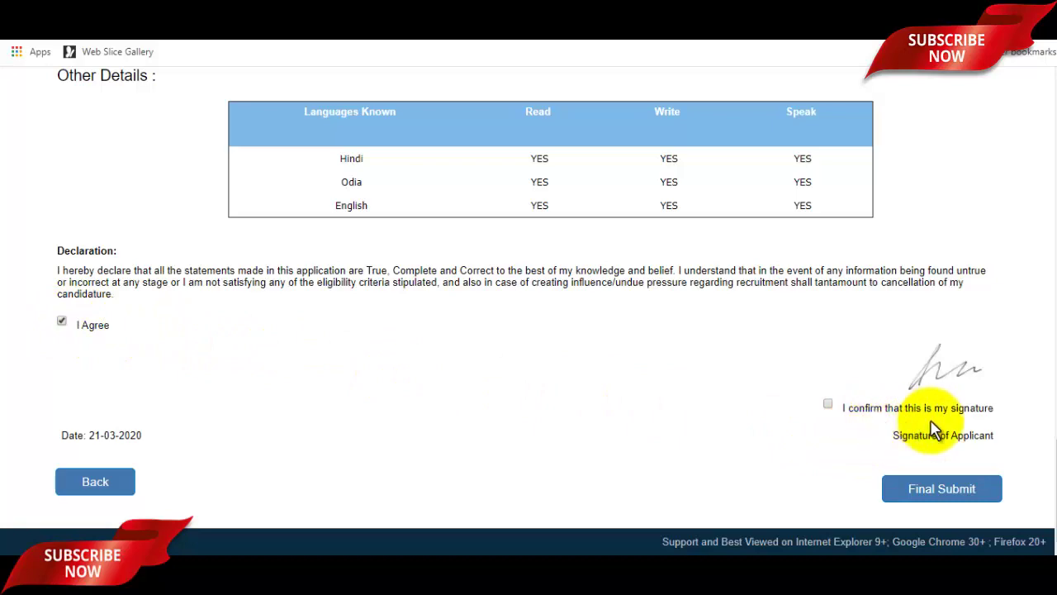
click(829, 404)
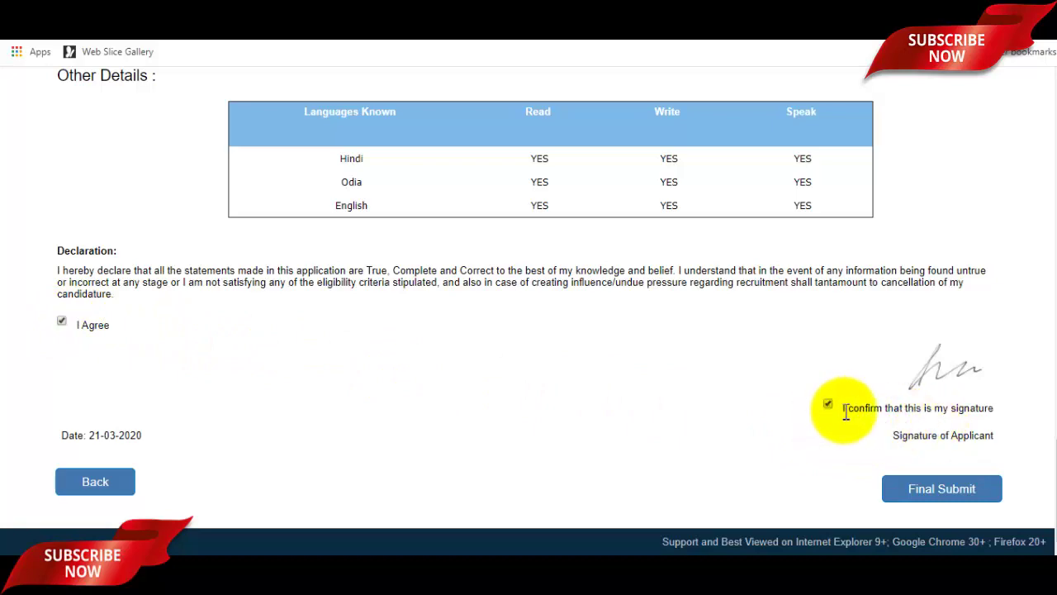
scroll(846, 418, up, 5)
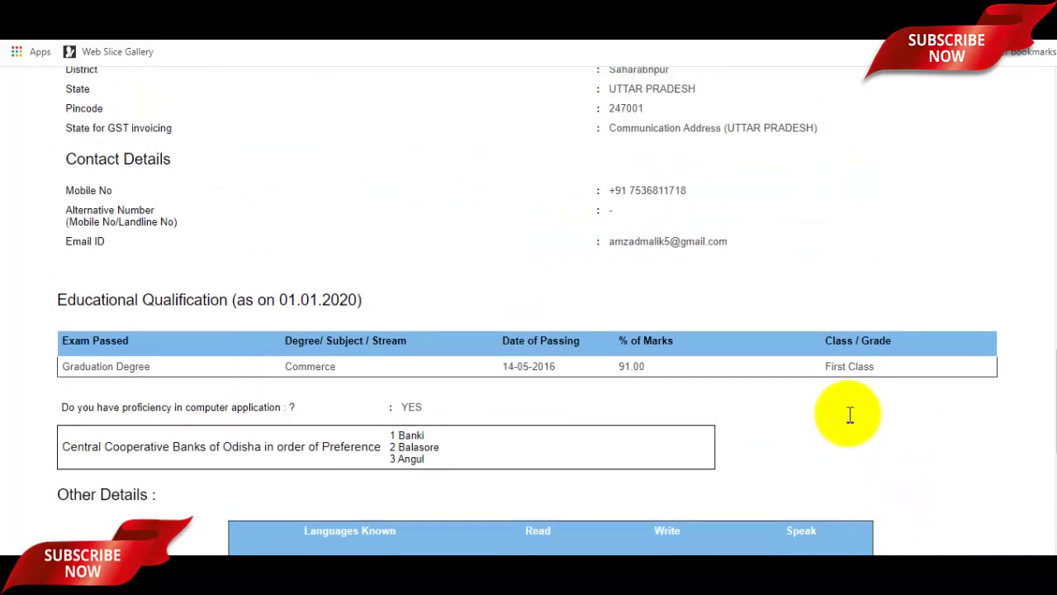
Review the remaining registration preview details through the declaration and signature, and make the final submission of the application.
scroll(846, 418, down, 2)
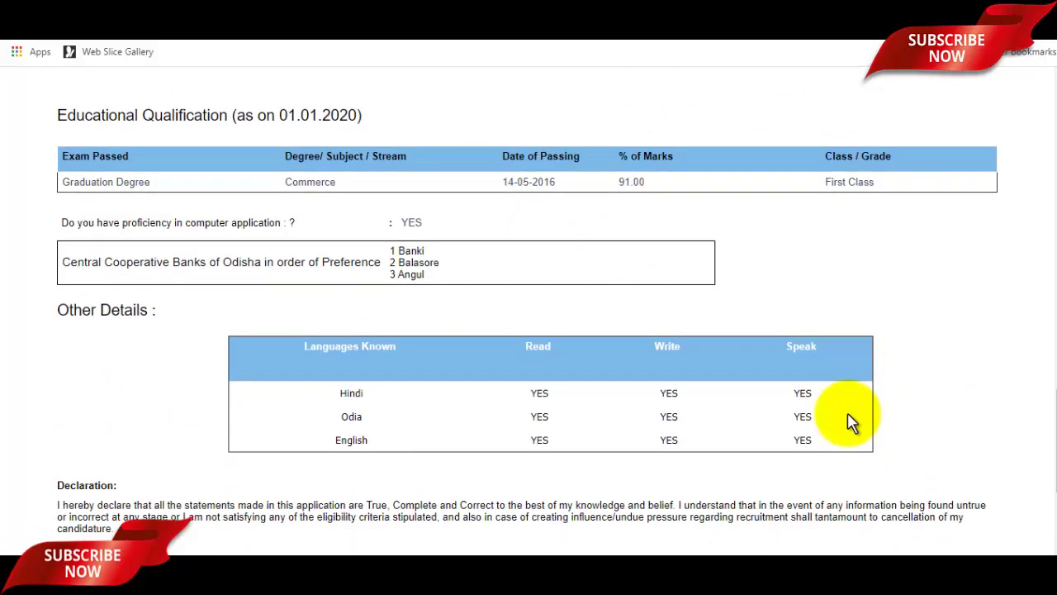
scroll(851, 421, down, 3)
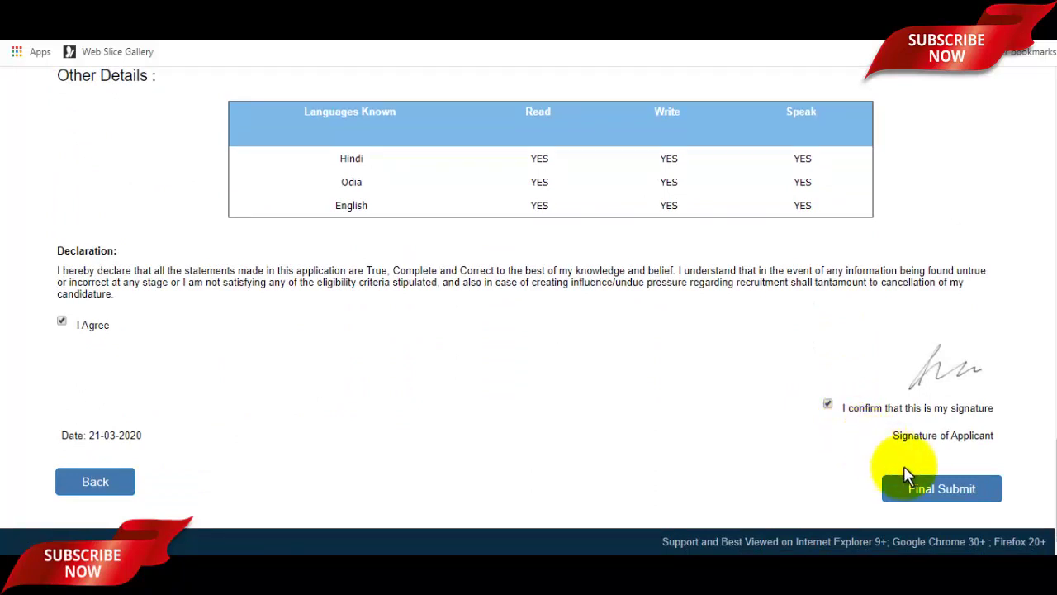
click(939, 491)
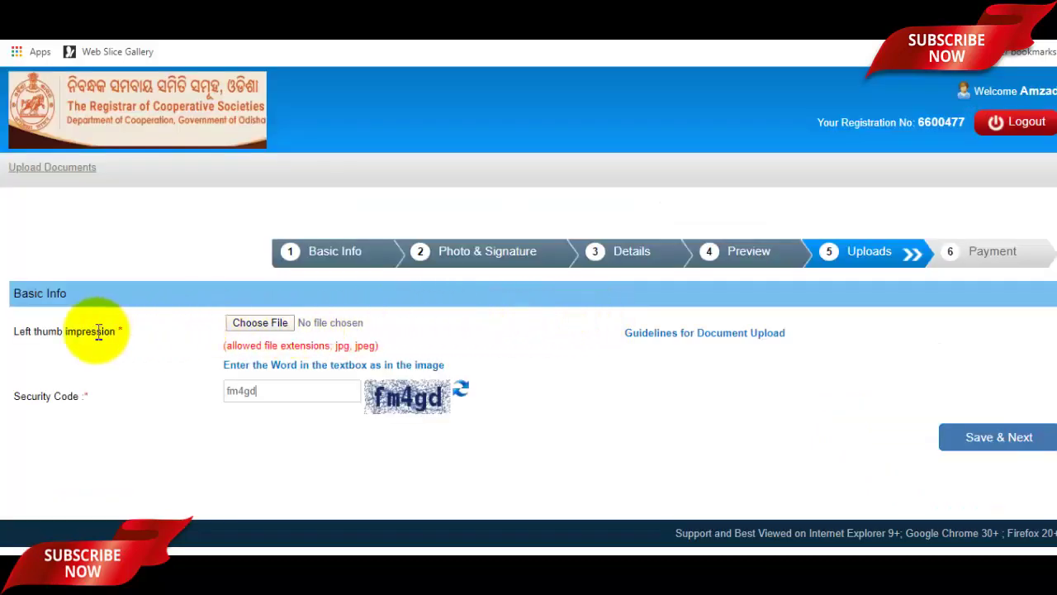
Try to upload the ThumbCopy image from the Pictures folder as the left thumb impression.
click(272, 327)
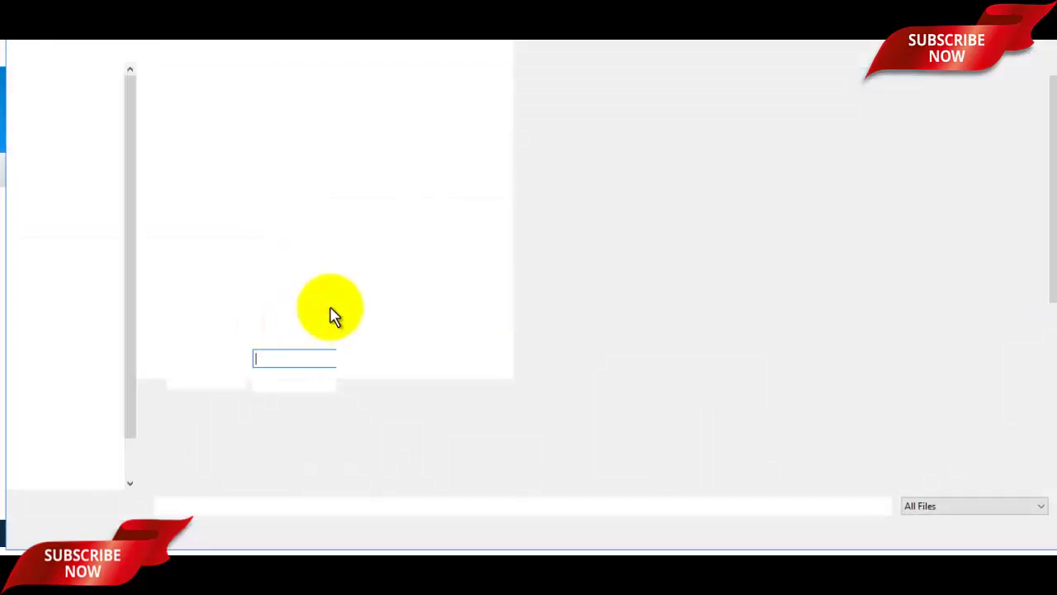
scroll(521, 347, down, 4)
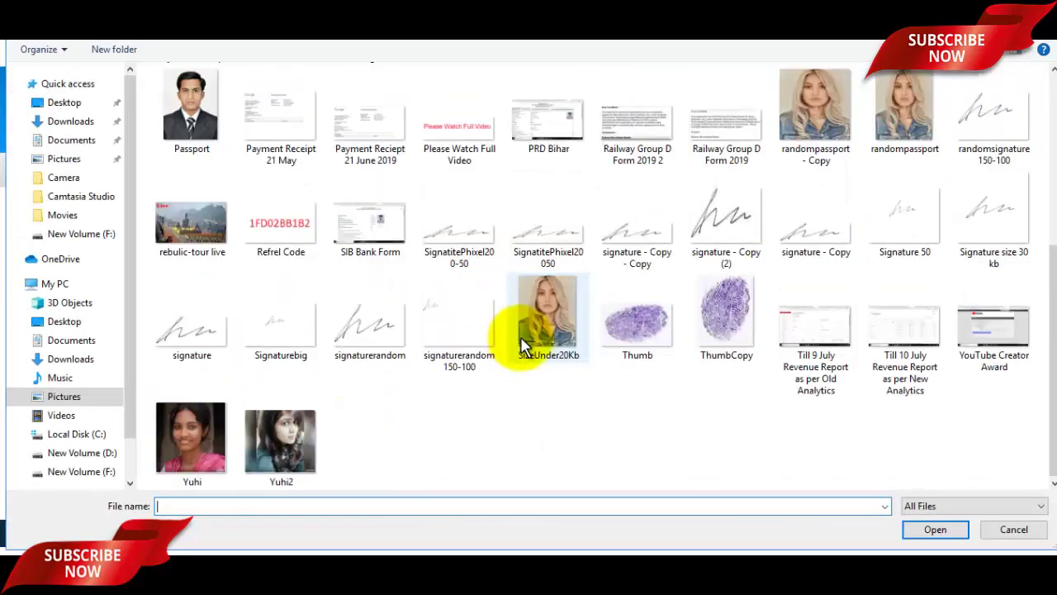
click(728, 321)
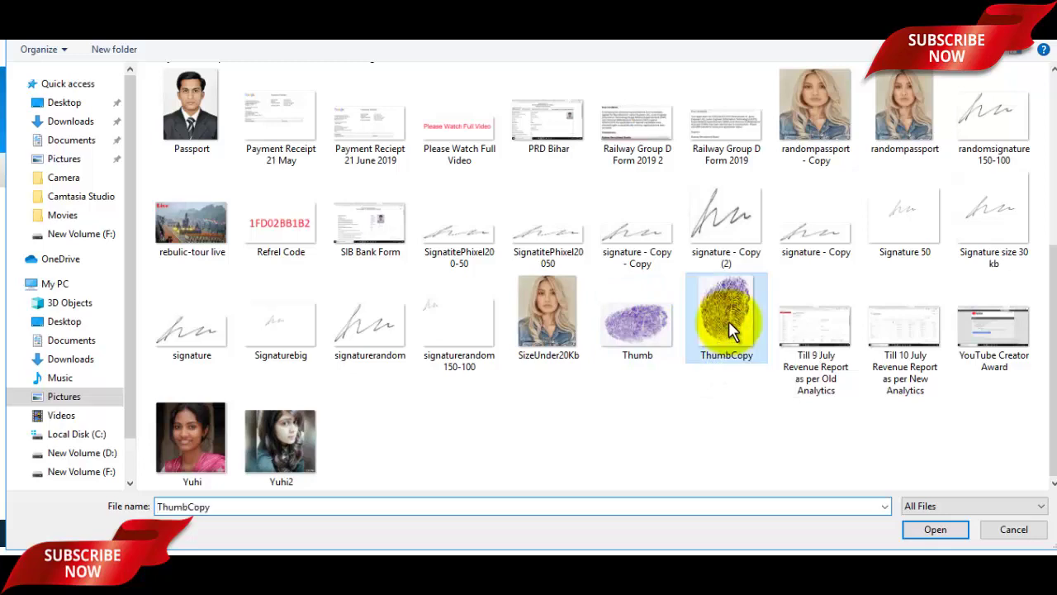
click(938, 534)
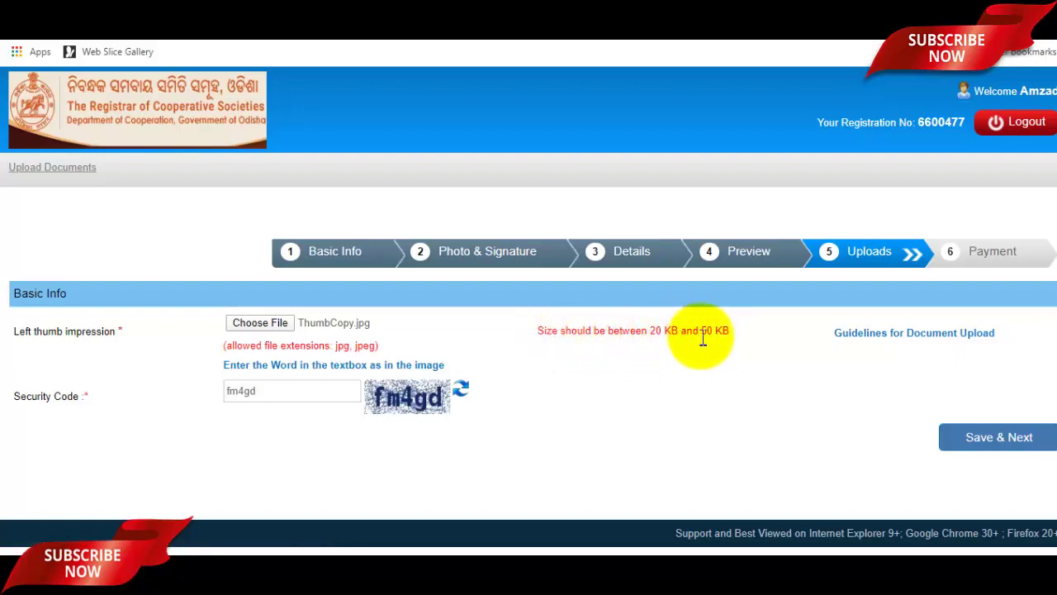
Upload the Thumb image from the Pictures folder as the left thumb impression and accept its document preview.
click(254, 326)
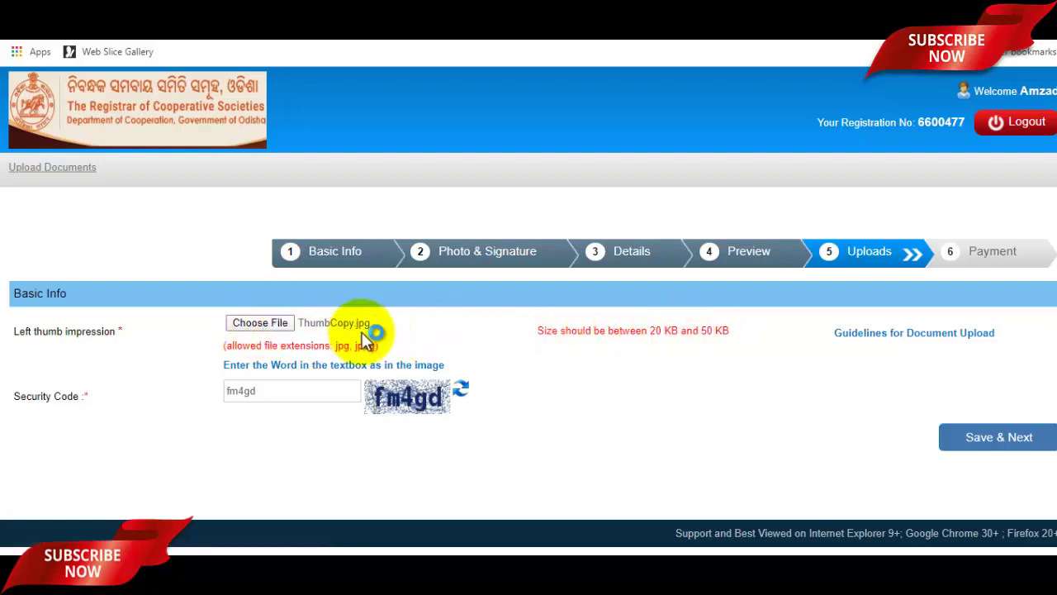
scroll(715, 446, down, 3)
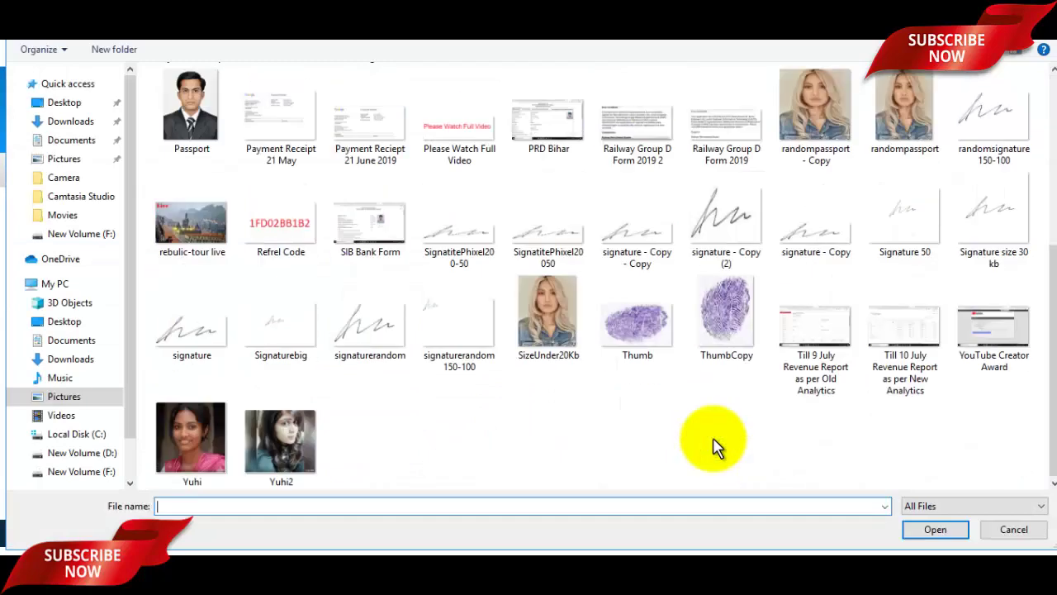
click(640, 331)
click(935, 530)
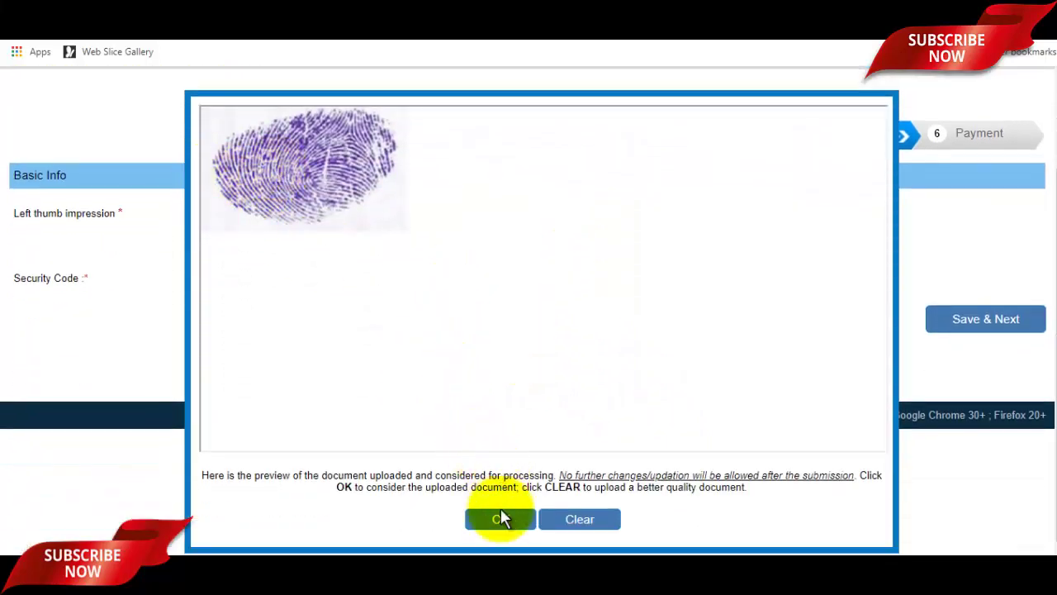
click(500, 519)
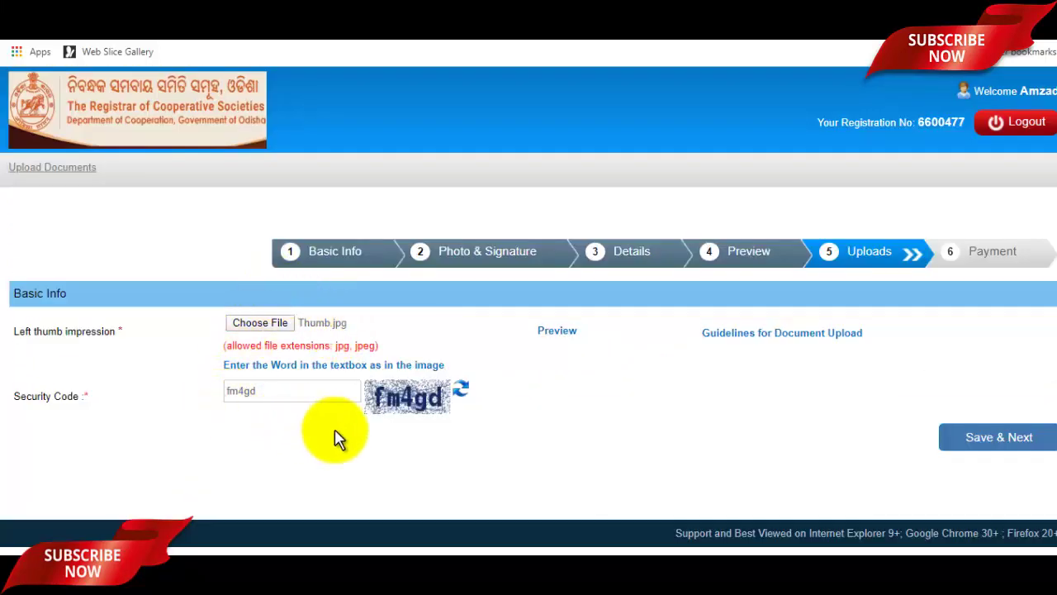
Save the uploaded thumb impression, confirming the entered data as correct, and submit the application fee page to reach the payment gateway.
click(1001, 439)
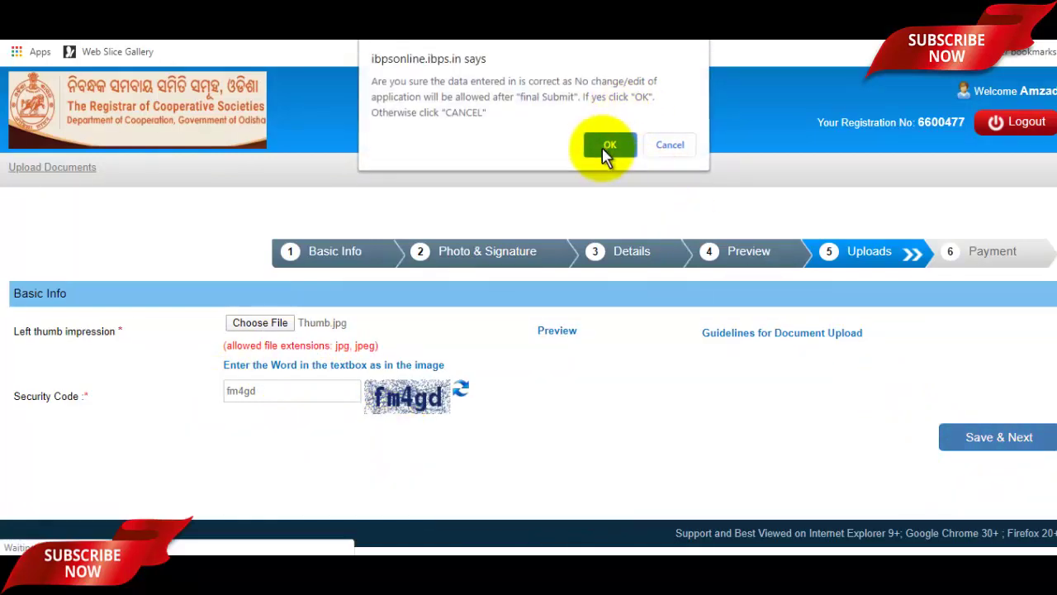
click(603, 147)
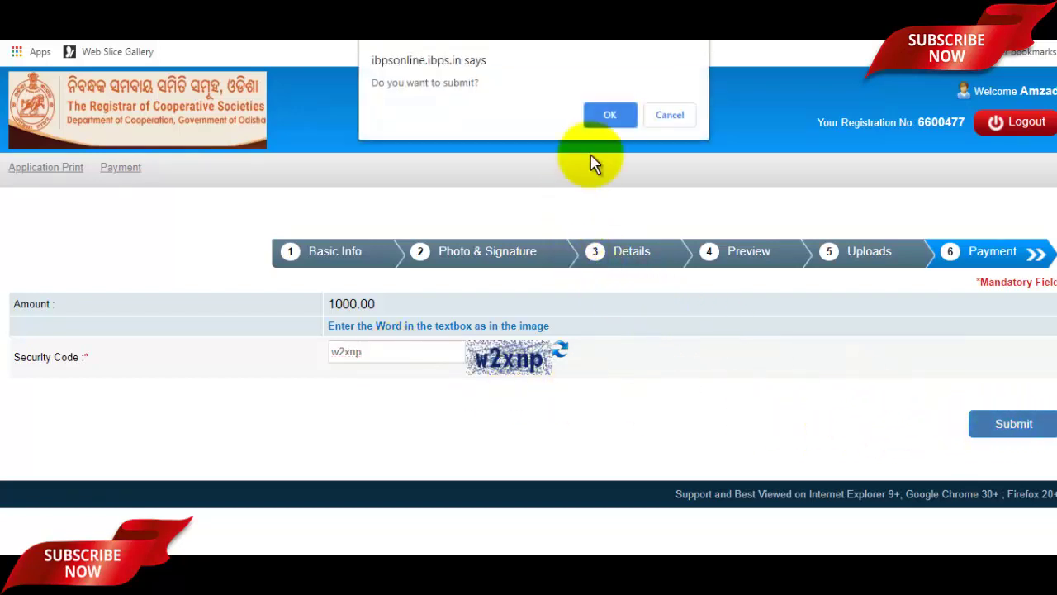
click(613, 115)
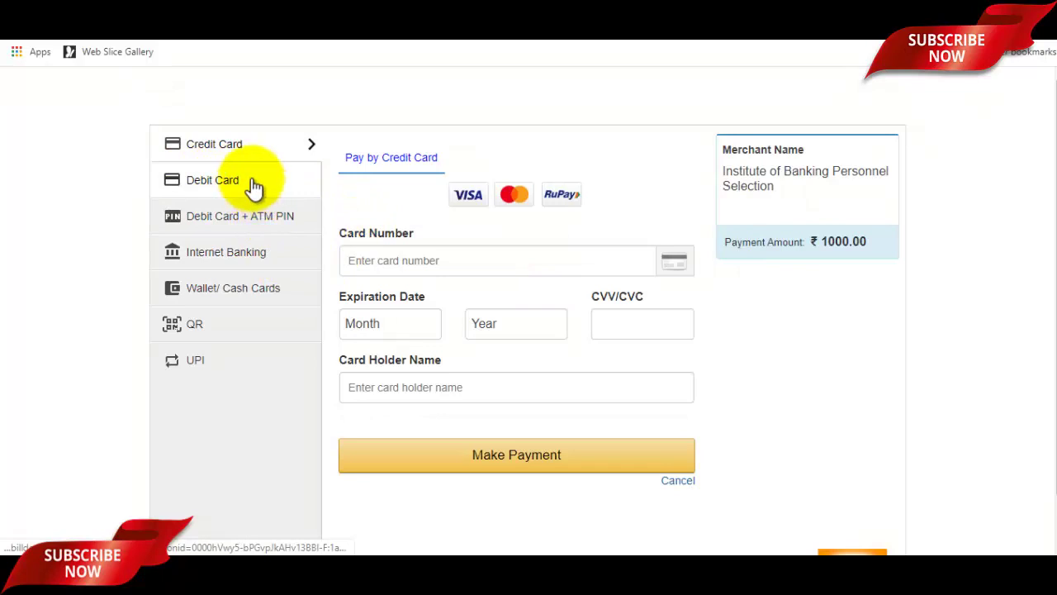
Examine the debit card, debit card with ATM PIN, internet banking, wallet, QR and UPI payment options.
click(218, 185)
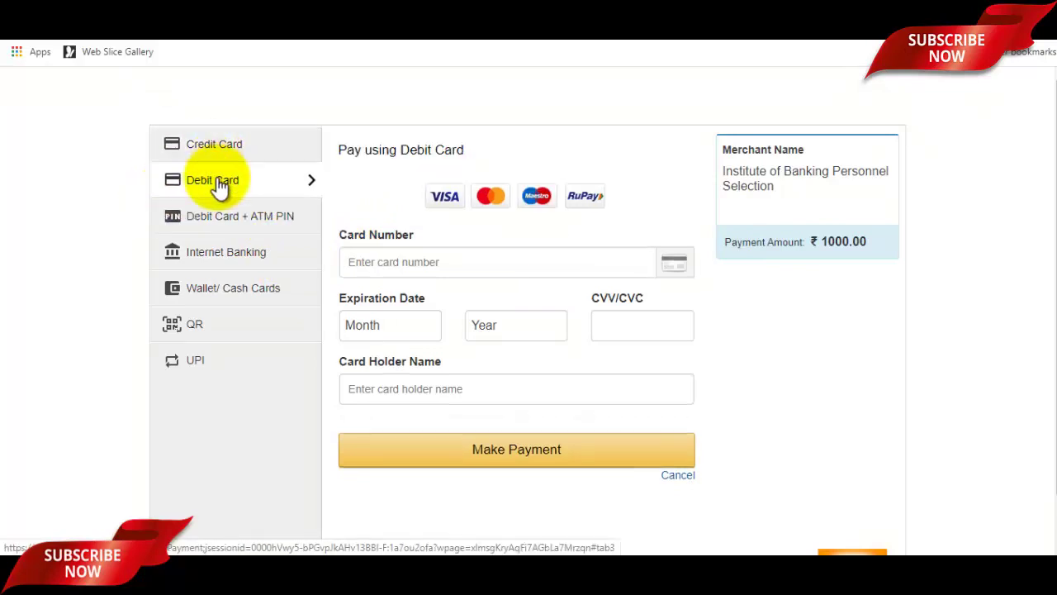
click(234, 225)
click(240, 256)
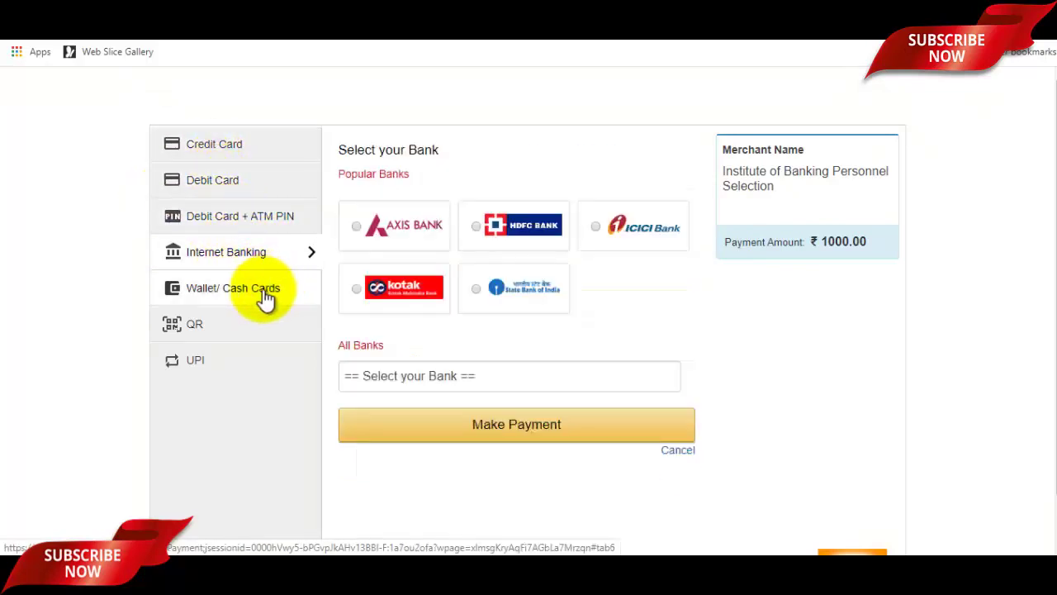
click(246, 296)
click(199, 324)
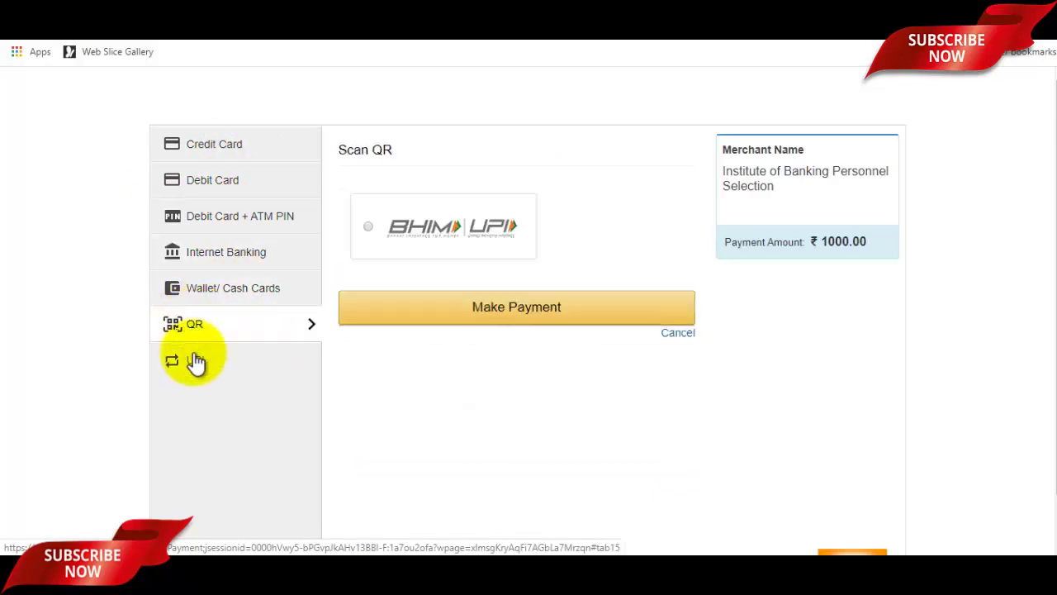
click(196, 361)
Choose payment by debit card and look over its card number, expiration date, CVV/CVC and card holder name fields.
click(248, 184)
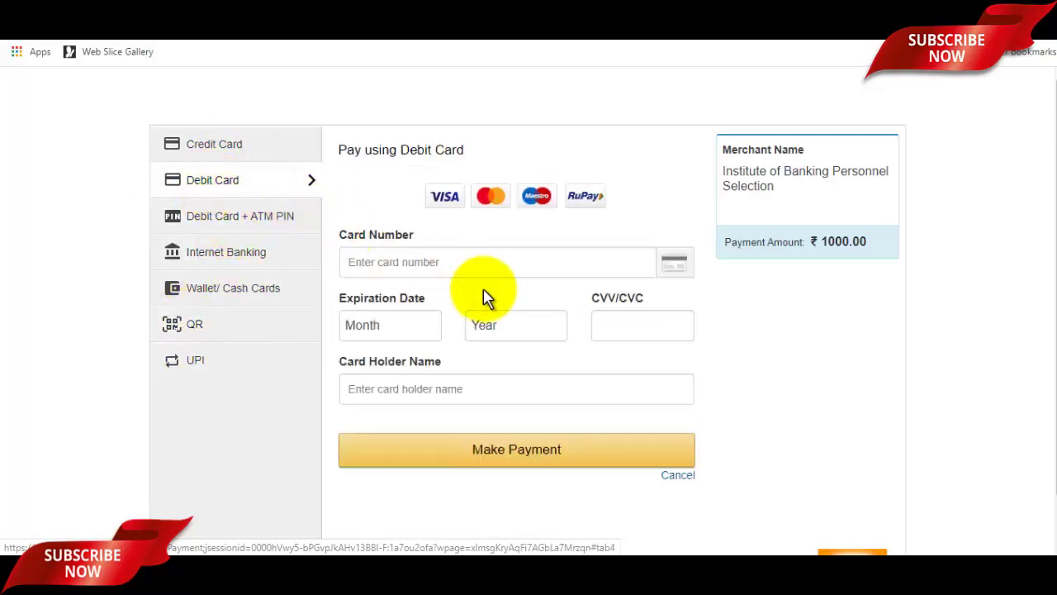
click(476, 265)
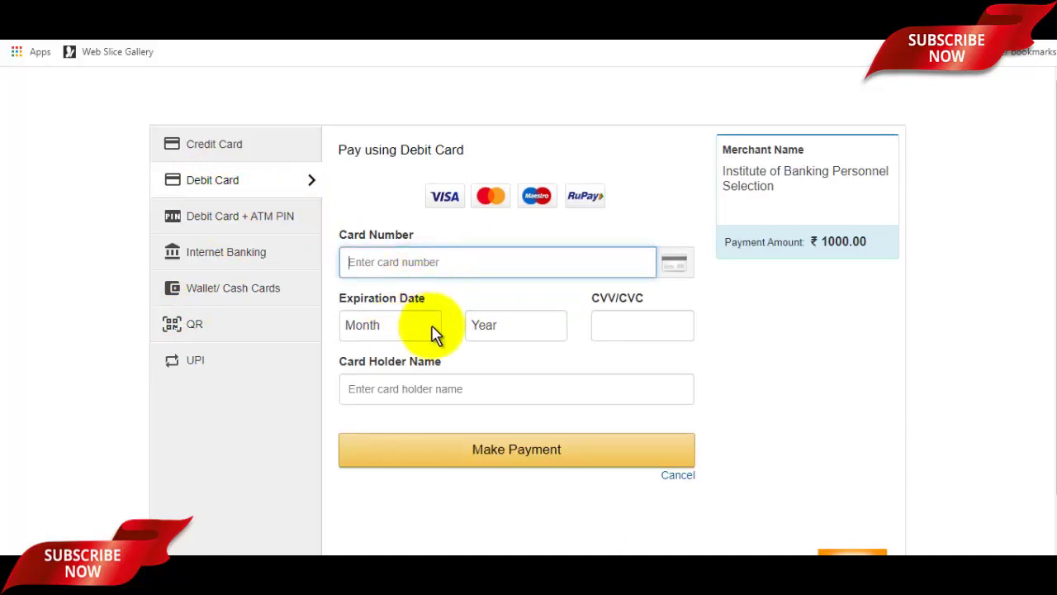
click(497, 328)
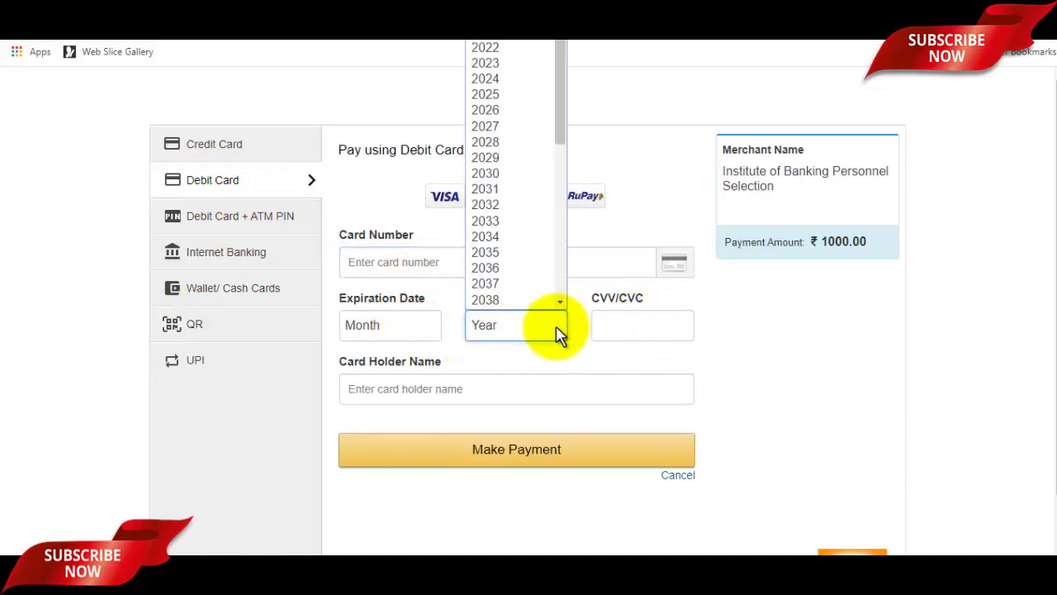
click(646, 325)
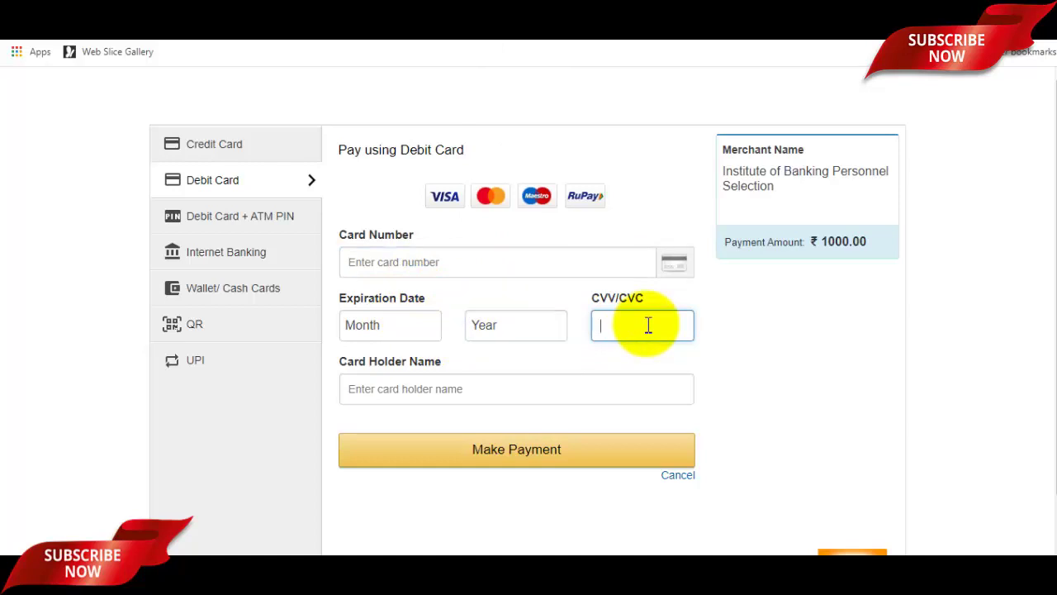
click(496, 383)
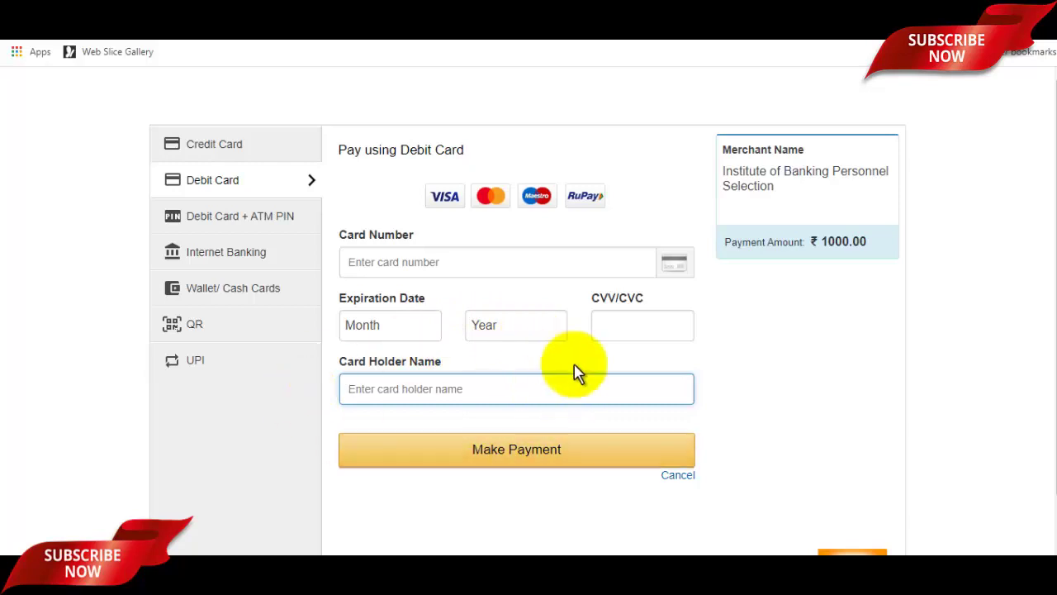
scroll(422, 363, down, 1)
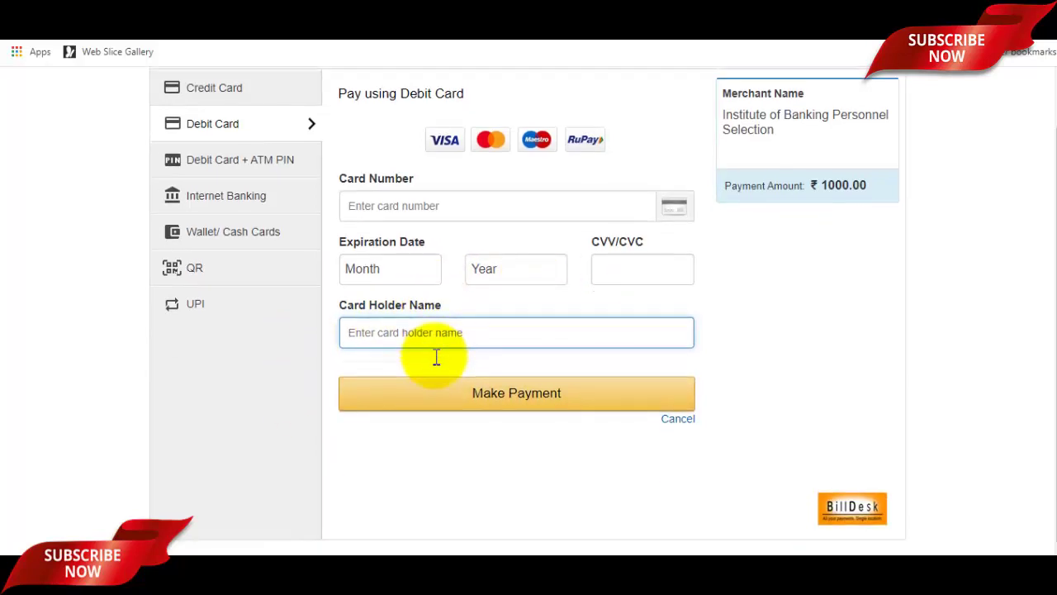
scroll(437, 359, up, 1)
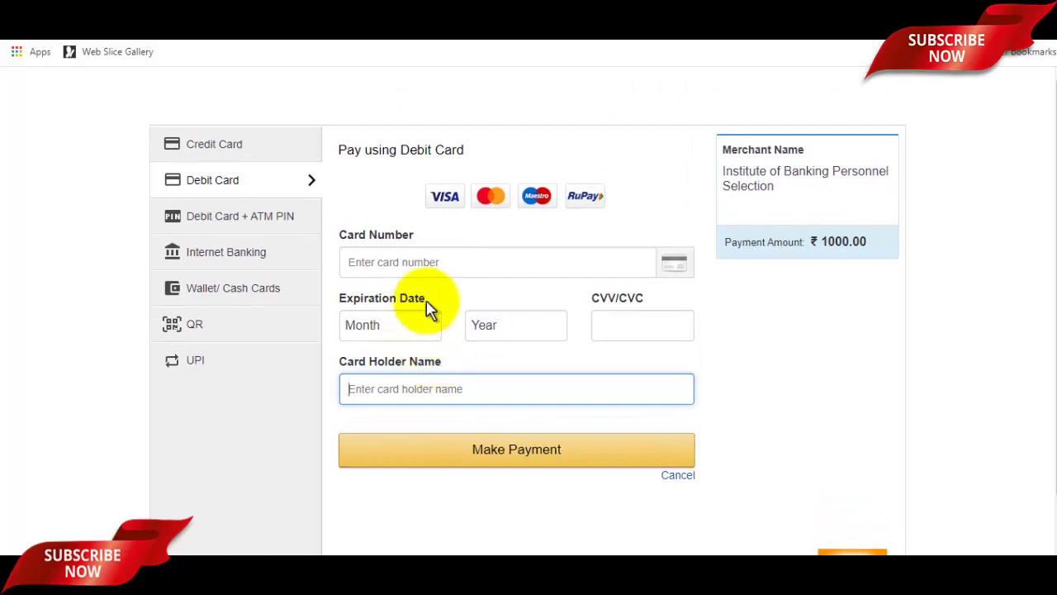